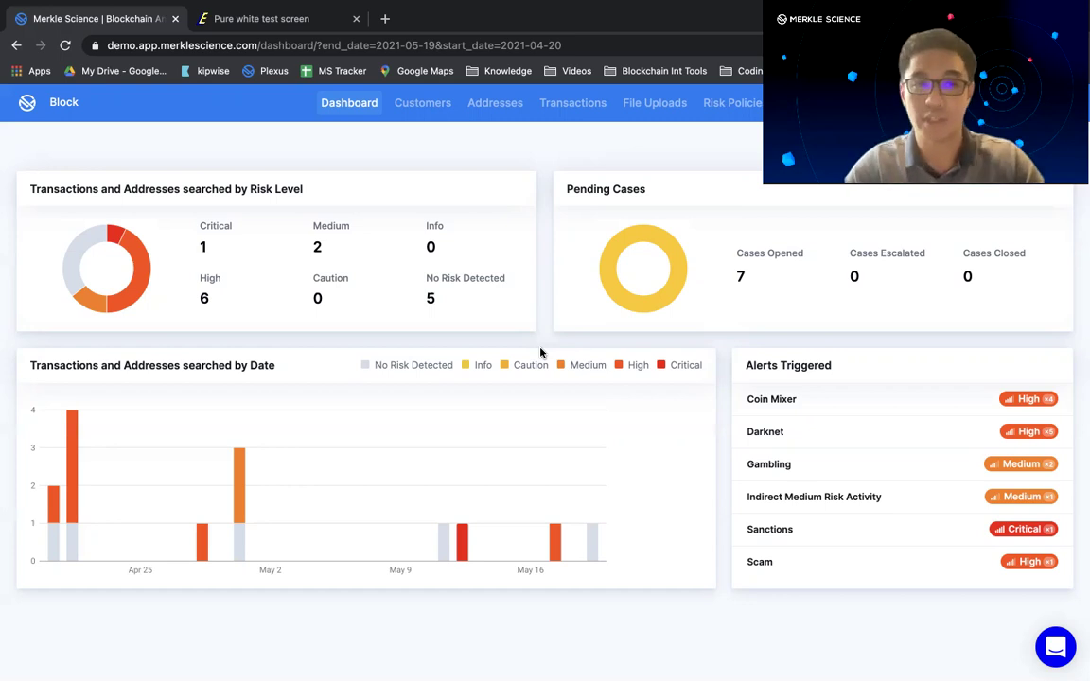
On the white test page, sketch circles A and B with arrows leading into each
{"action": "left_click", "coordinate": [312, 21]}
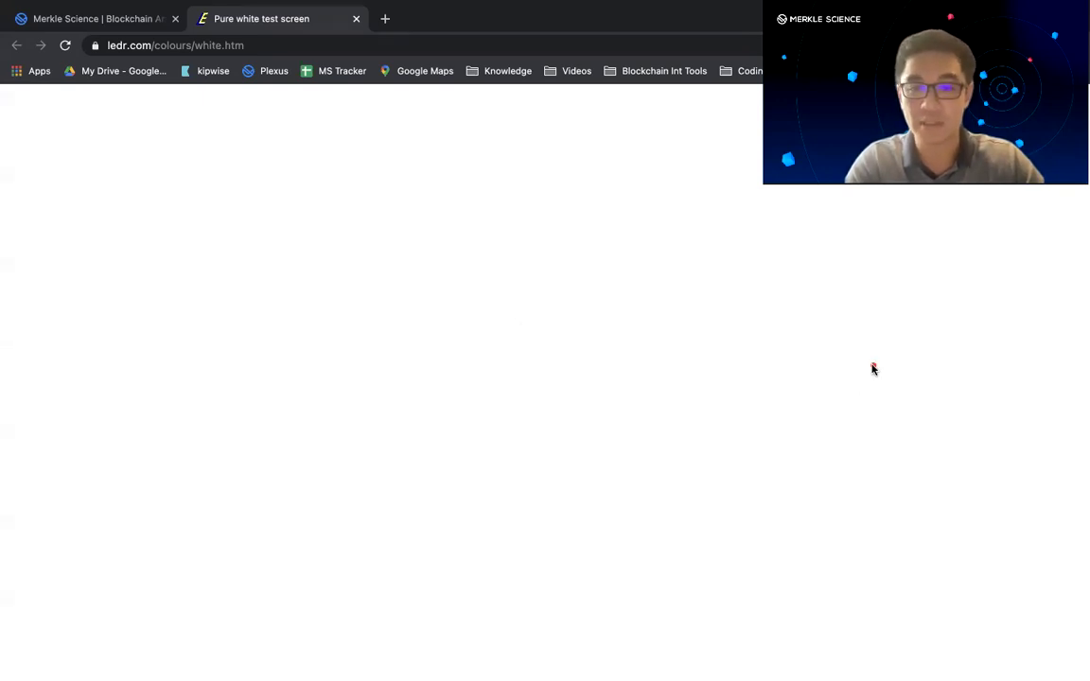
{"action": "mouse_move", "coordinate": [872, 367]}
{"action": "left_mouse_down"}
{"action": "mouse_move", "coordinate": [870, 434]}
{"action": "mouse_move", "coordinate": [880, 369]}
{"action": "mouse_move", "coordinate": [857, 301]}
{"action": "mouse_move", "coordinate": [890, 345]}
{"action": "mouse_move", "coordinate": [890, 327]}
{"action": "left_mouse_up"}
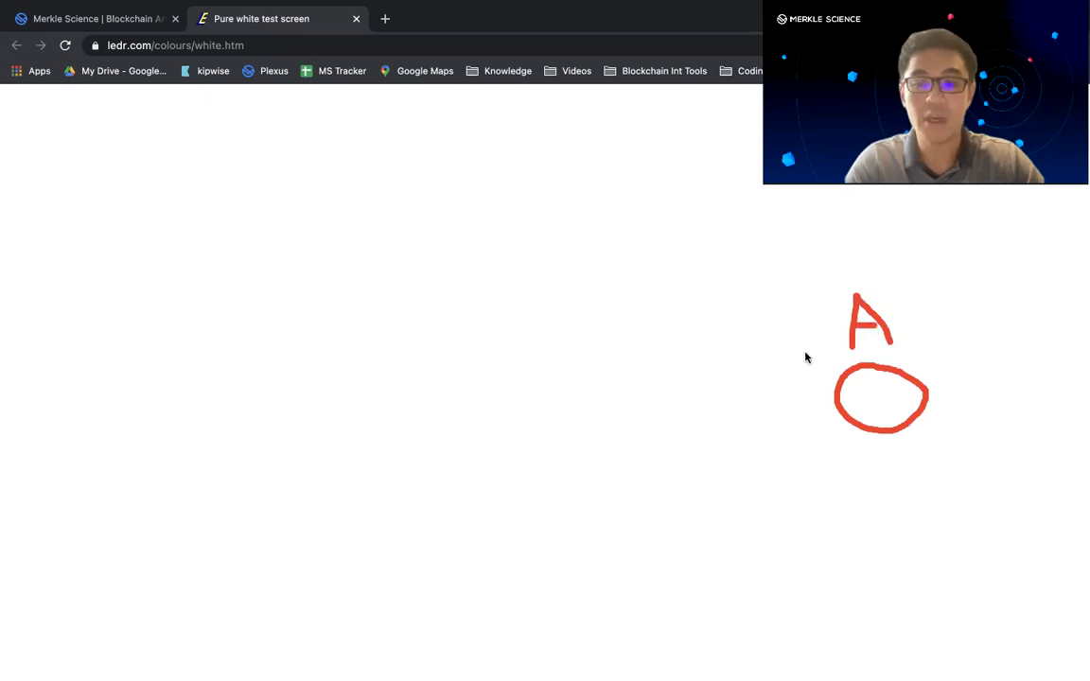
{"action": "left_click_drag", "start_coordinate": [678, 405], "coordinate": [773, 404]}
{"action": "mouse_move", "coordinate": [743, 373]}
{"action": "left_mouse_down"}
{"action": "mouse_move", "coordinate": [773, 407]}
{"action": "mouse_move", "coordinate": [739, 440]}
{"action": "left_mouse_up"}
{"action": "mouse_move", "coordinate": [586, 378]}
{"action": "left_mouse_down"}
{"action": "mouse_move", "coordinate": [561, 438]}
{"action": "mouse_move", "coordinate": [589, 384]}
{"action": "mouse_move", "coordinate": [559, 289]}
{"action": "mouse_move", "coordinate": [564, 329]}
{"action": "mouse_move", "coordinate": [615, 352]}
{"action": "mouse_move", "coordinate": [563, 354]}
{"action": "left_mouse_up"}
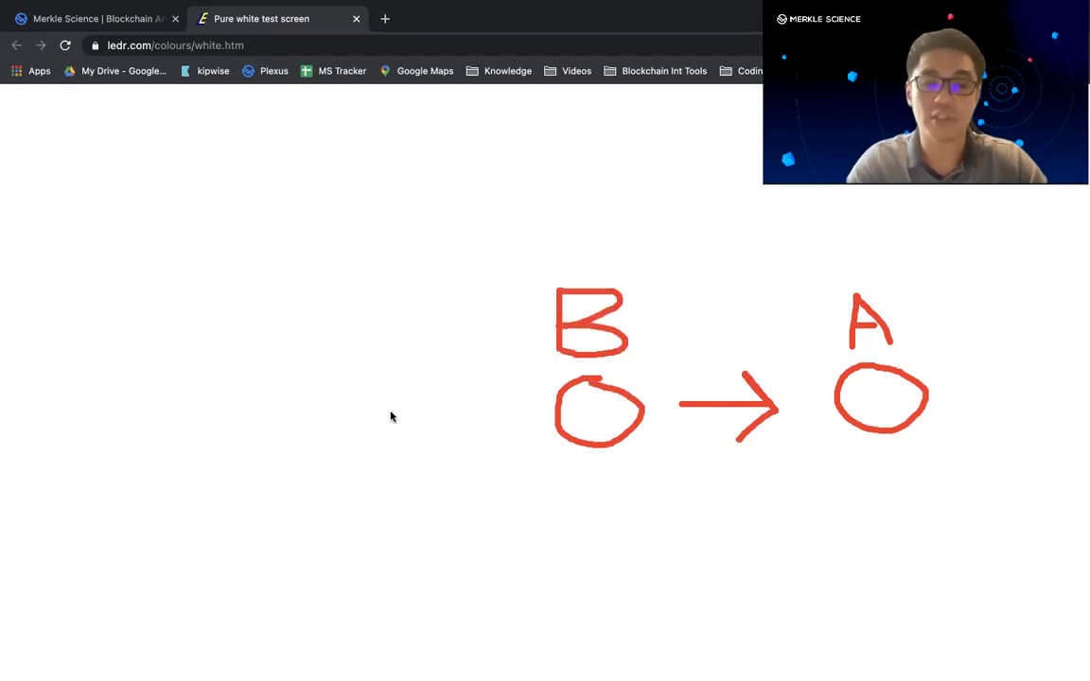
{"action": "left_click_drag", "start_coordinate": [389, 425], "coordinate": [487, 428]}
{"action": "mouse_move", "coordinate": [445, 384]}
{"action": "left_mouse_down"}
{"action": "mouse_move", "coordinate": [482, 433]}
{"action": "mouse_move", "coordinate": [421, 480]}
{"action": "left_mouse_up"}
Add labelled circles C and D with a connecting arrow, then clear all annotations
{"action": "mouse_move", "coordinate": [311, 379]}
{"action": "left_mouse_down"}
{"action": "mouse_move", "coordinate": [342, 464]}
{"action": "mouse_move", "coordinate": [305, 382]}
{"action": "left_mouse_up"}
{"action": "mouse_move", "coordinate": [368, 268]}
{"action": "left_mouse_down"}
{"action": "mouse_move", "coordinate": [301, 338]}
{"action": "mouse_move", "coordinate": [349, 339]}
{"action": "left_mouse_up"}
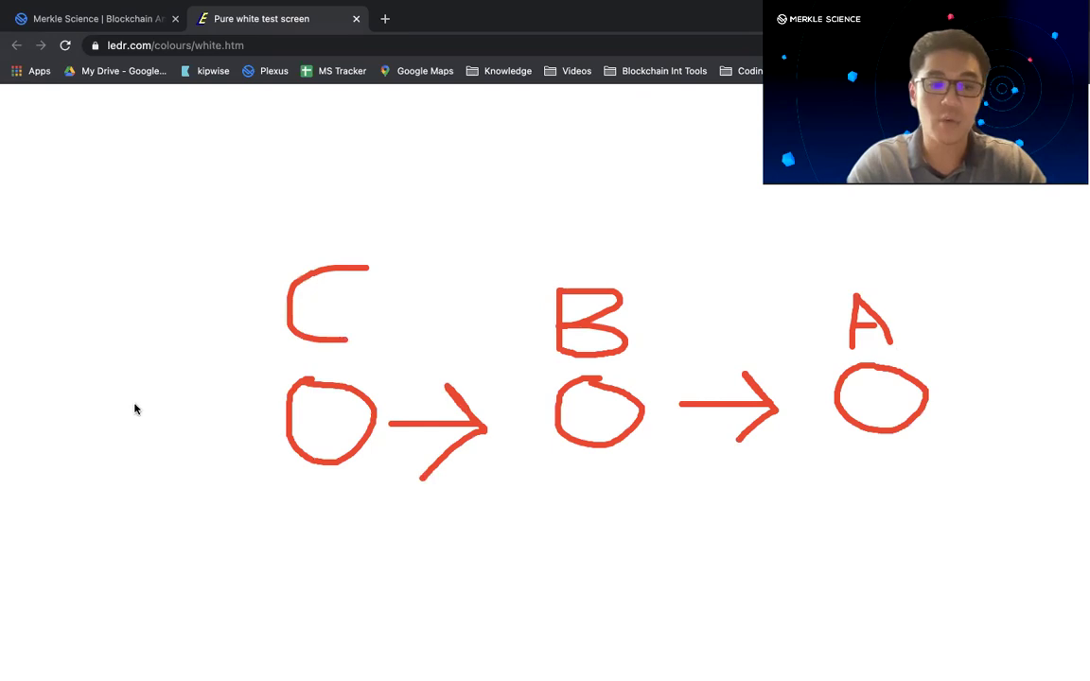
{"action": "left_click", "coordinate": [130, 413]}
{"action": "mouse_move", "coordinate": [120, 413]}
{"action": "left_mouse_down"}
{"action": "mouse_move", "coordinate": [218, 420]}
{"action": "mouse_move", "coordinate": [184, 382]}
{"action": "mouse_move", "coordinate": [178, 466]}
{"action": "left_mouse_up"}
{"action": "mouse_move", "coordinate": [79, 388]}
{"action": "left_mouse_down"}
{"action": "mouse_move", "coordinate": [58, 457]}
{"action": "mouse_move", "coordinate": [64, 388]}
{"action": "left_mouse_up"}
{"action": "left_click_drag", "start_coordinate": [48, 297], "coordinate": [53, 357]}
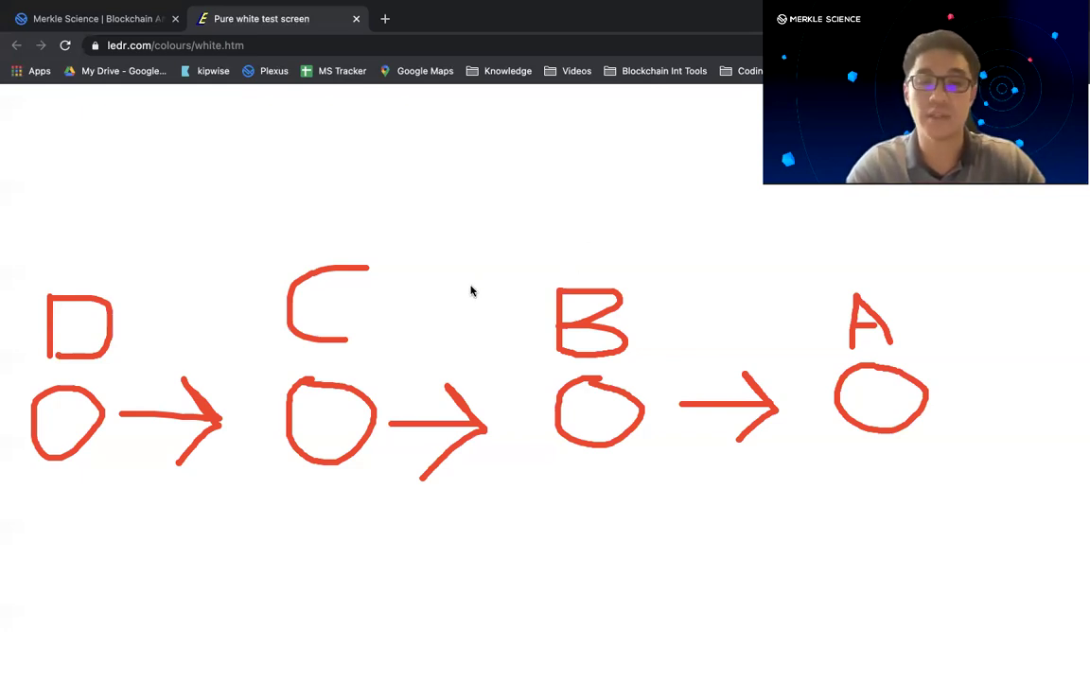
{"action": "key", "text": "ctrl+shift+a"}
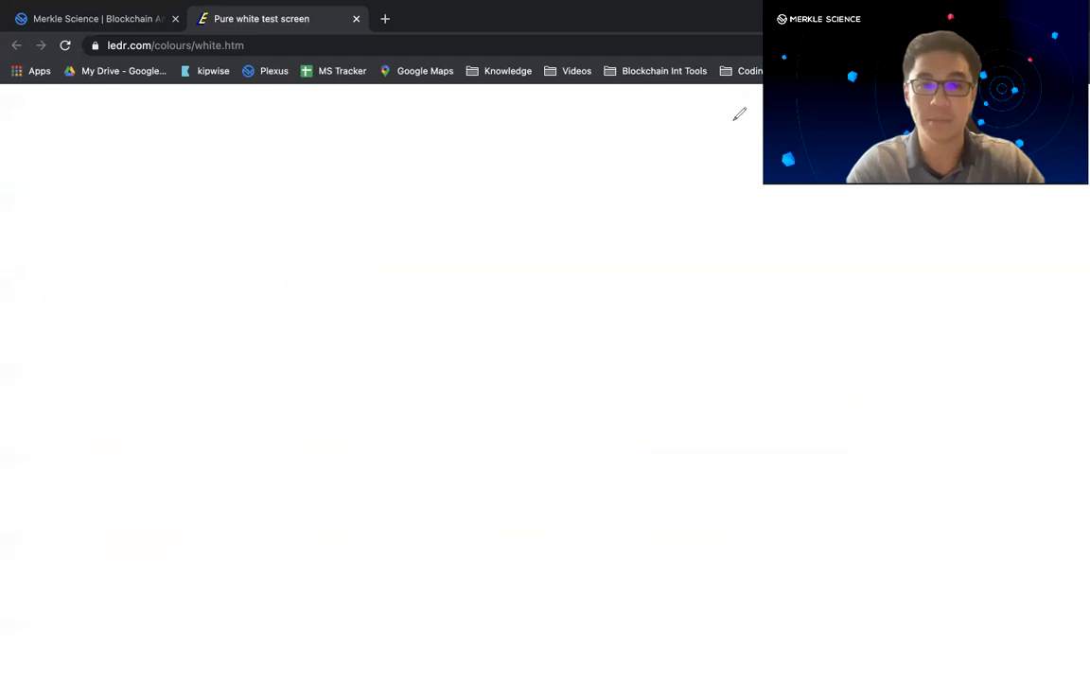
Return to the Merkle Science dashboard and go to the Risk Policies list
{"action": "left_click", "coordinate": [118, 27]}
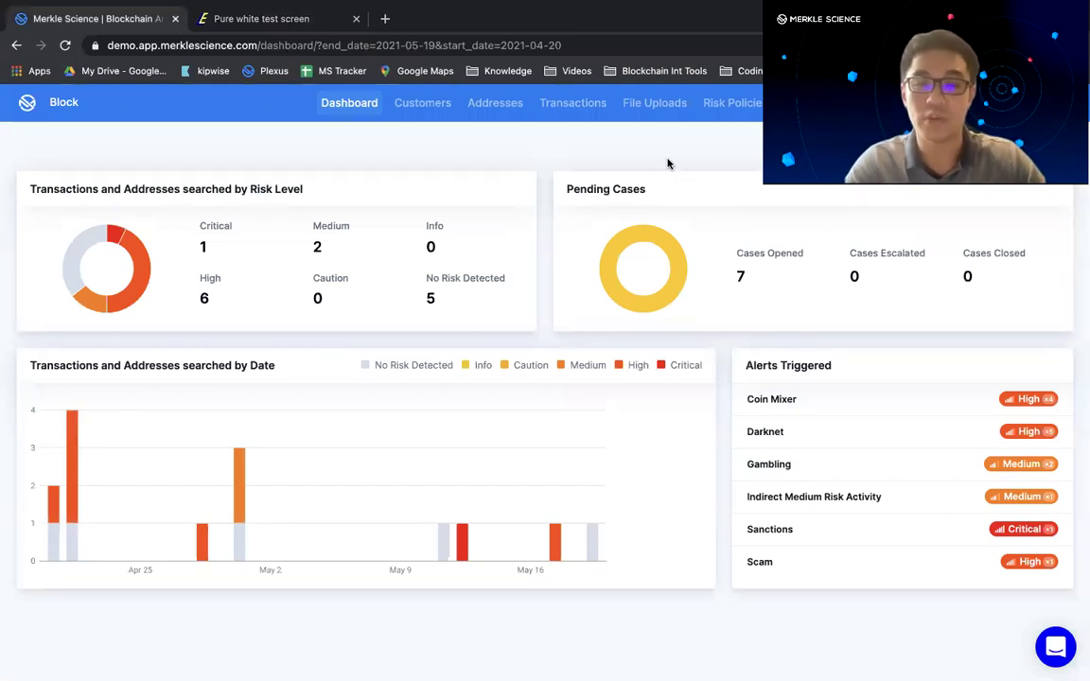
{"action": "left_click", "coordinate": [726, 104]}
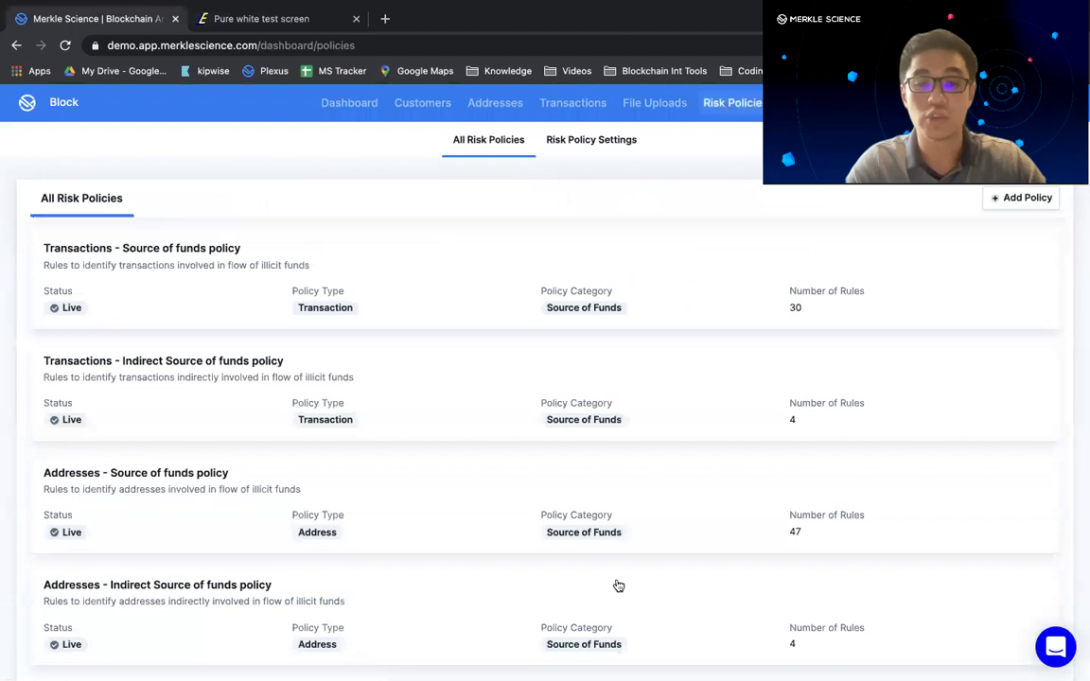
Start a new rule in the Addresses - Source of funds policy
{"action": "left_click", "coordinate": [593, 484]}
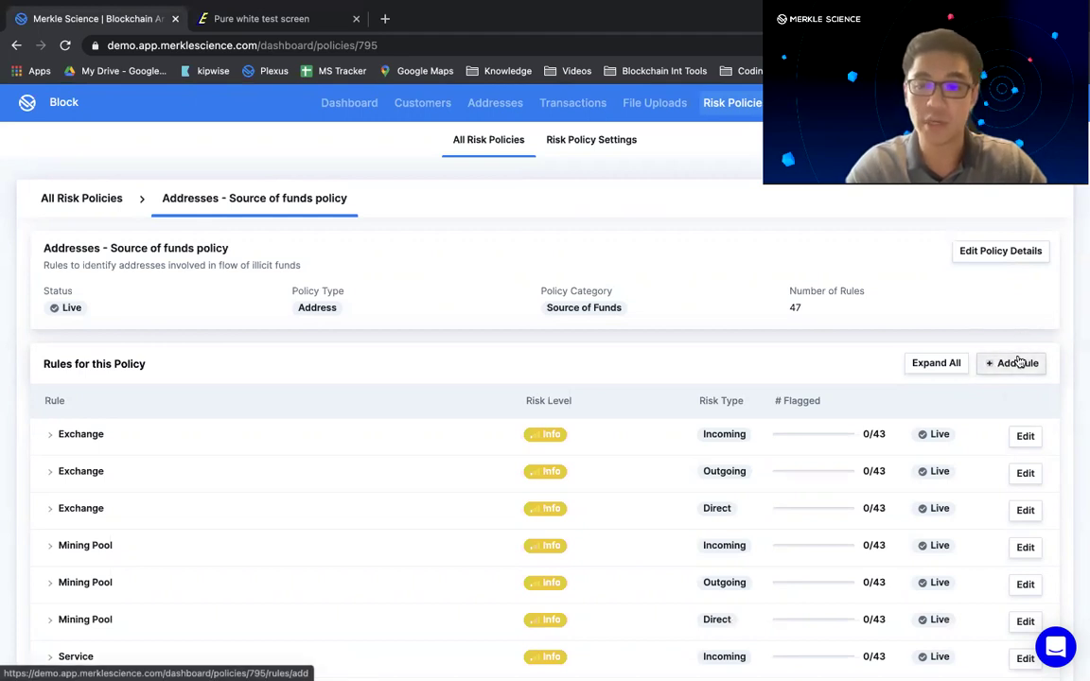
{"action": "left_click", "coordinate": [1019, 363]}
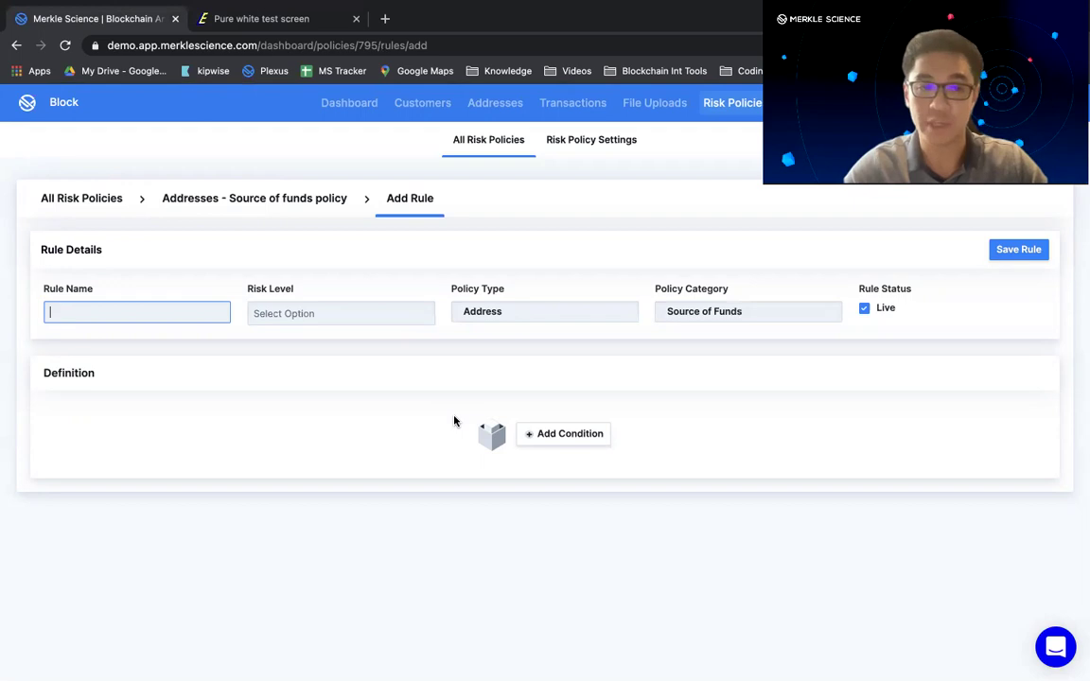
Name the rule 'Direct Deposit From Darknets' with High risk level
{"action": "left_click", "coordinate": [119, 313]}
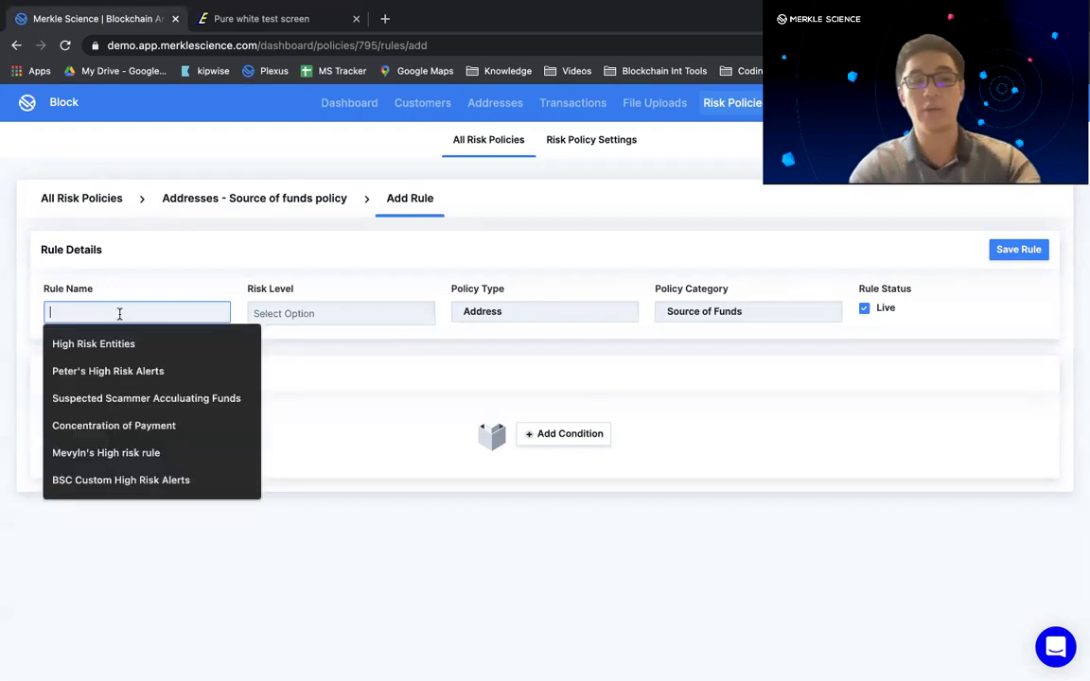
{"action": "type", "text": "Direc"}
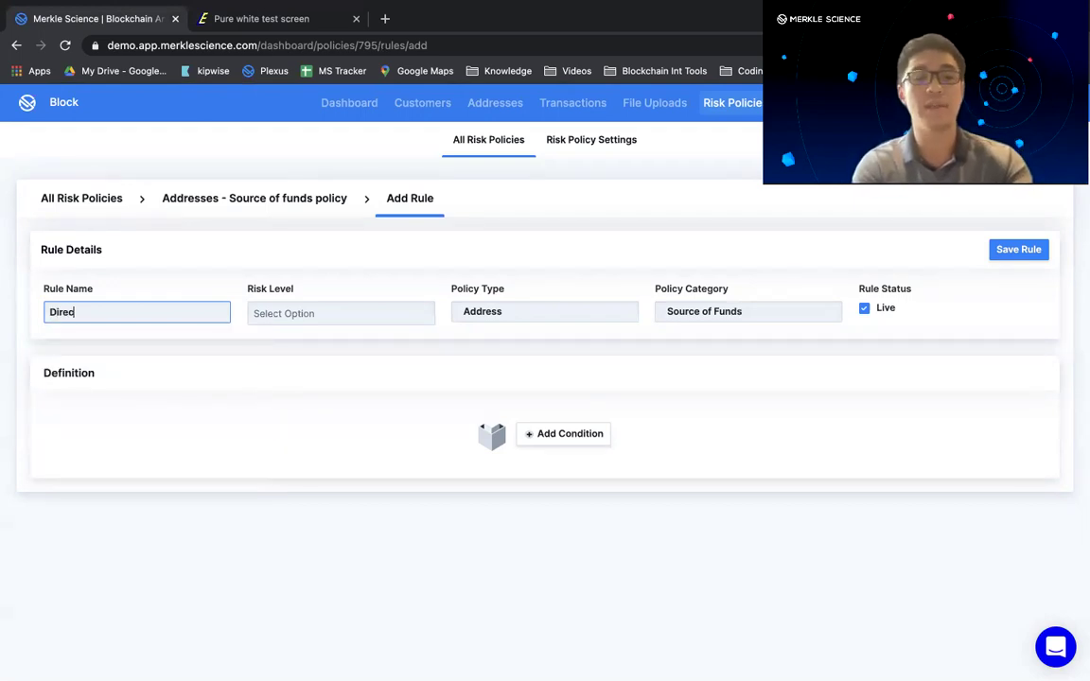
{"action": "type", "text": "t Deposit"}
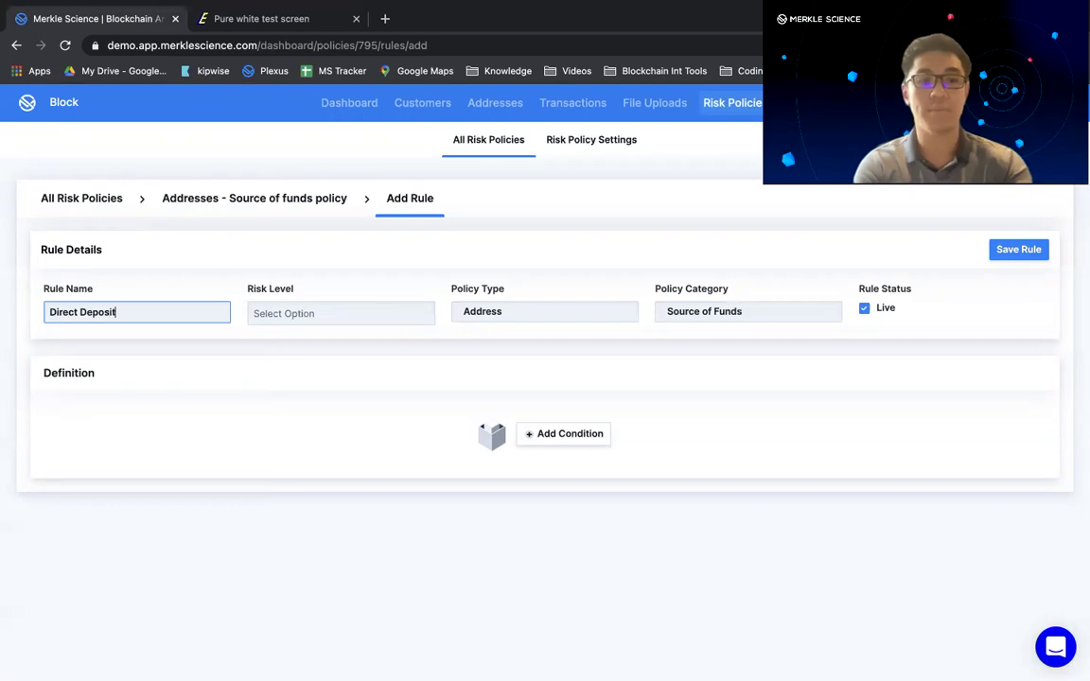
{"action": "type", "text": " From Darknets"}
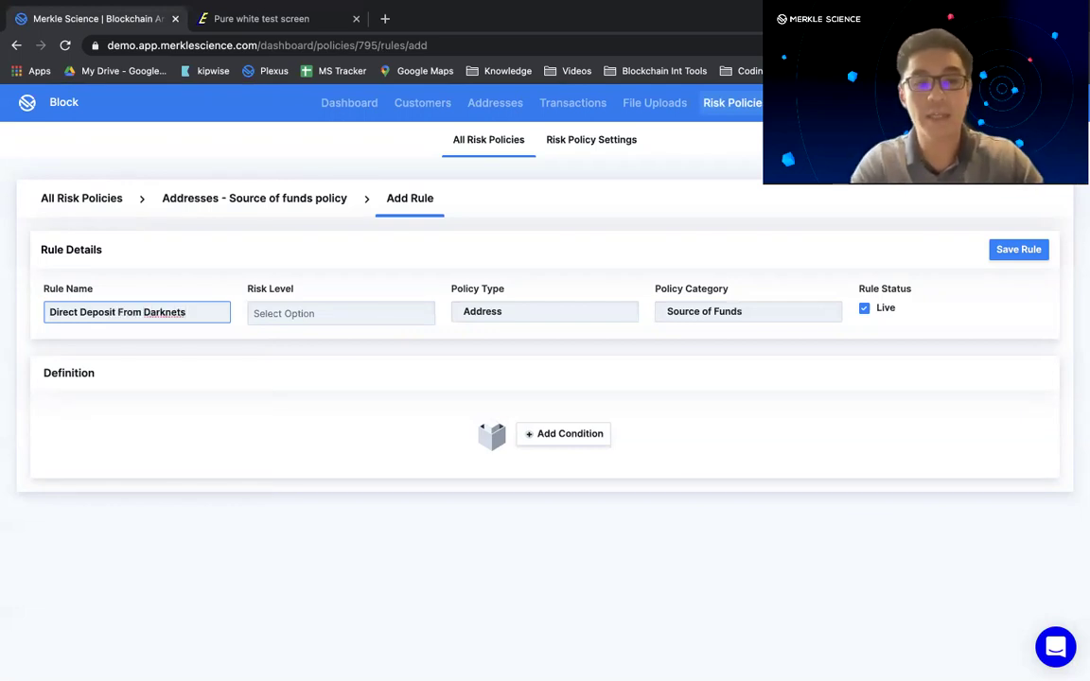
{"action": "left_click", "coordinate": [271, 311]}
{"action": "left_click", "coordinate": [296, 365]}
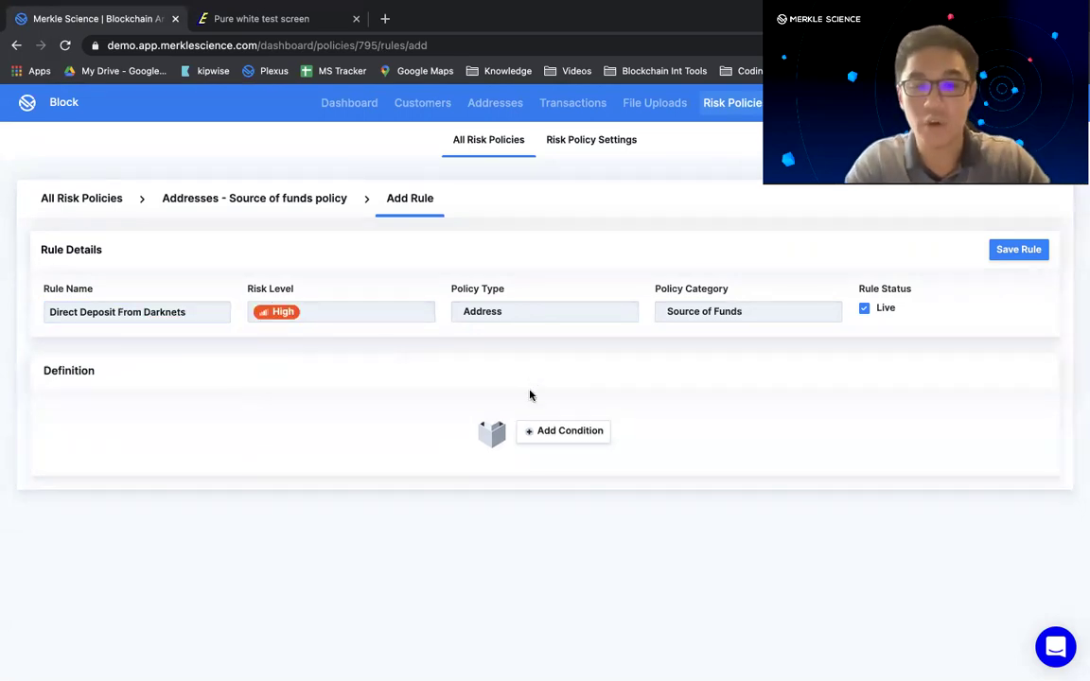
Add a direct condition: received payments from Darknet, at least US$10, at least 1% taint
{"action": "left_click", "coordinate": [533, 432]}
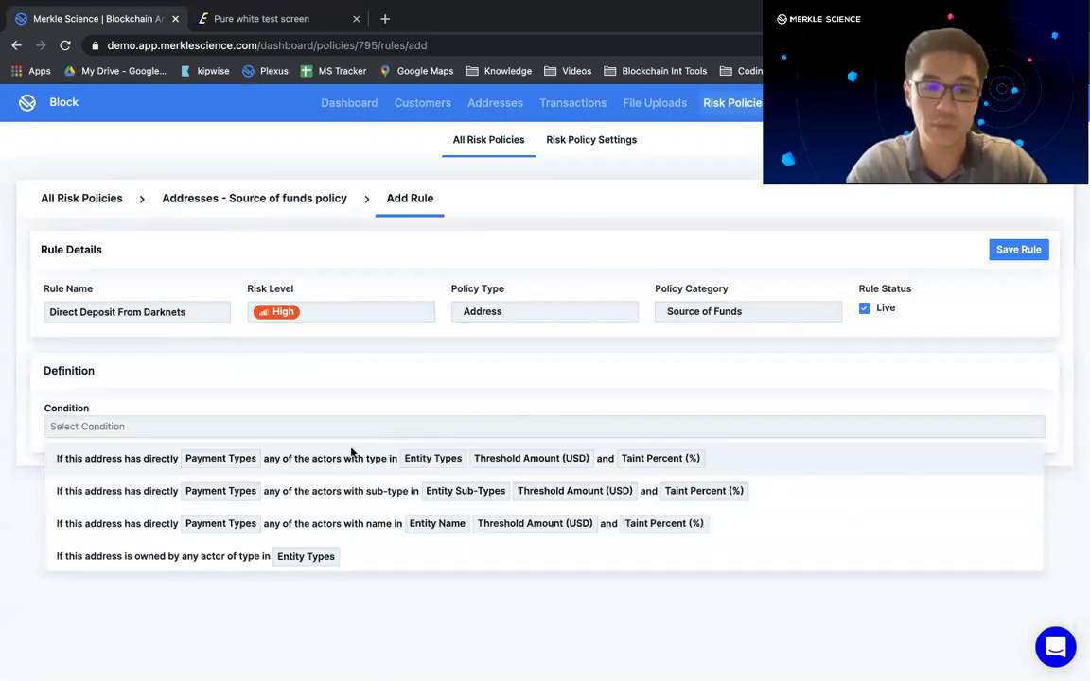
{"action": "left_click", "coordinate": [303, 458]}
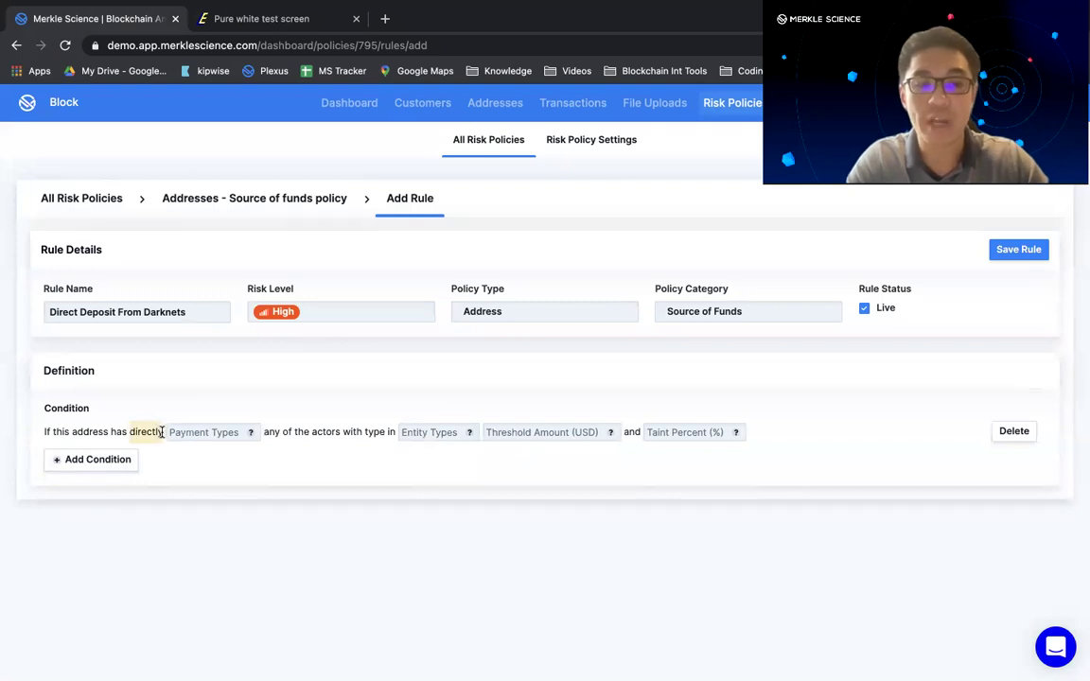
{"action": "left_click", "coordinate": [206, 432]}
{"action": "left_click", "coordinate": [230, 462]}
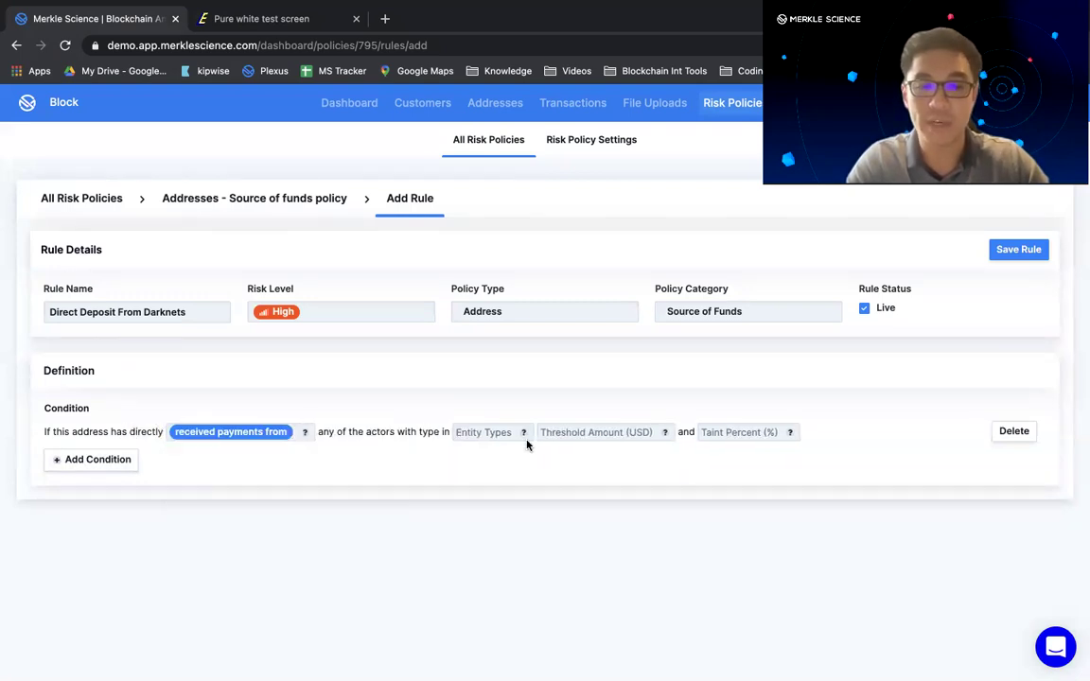
{"action": "left_click", "coordinate": [488, 433]}
{"action": "left_click", "coordinate": [490, 522]}
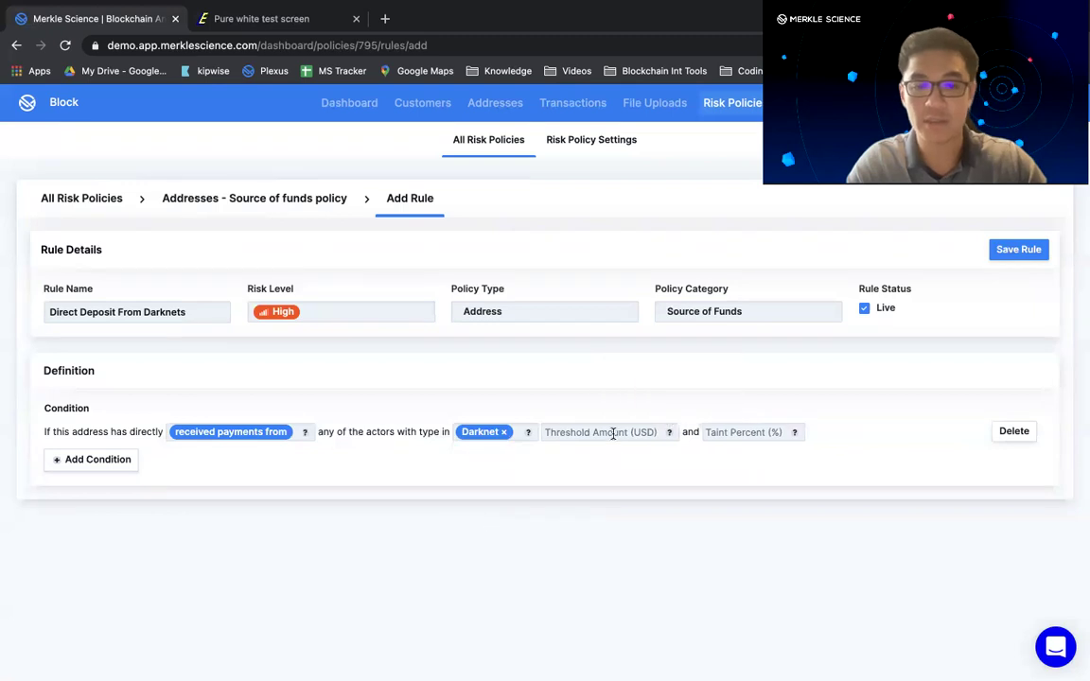
{"action": "left_click", "coordinate": [613, 432]}
{"action": "left_click", "coordinate": [601, 477]}
{"action": "left_click", "coordinate": [767, 434]}
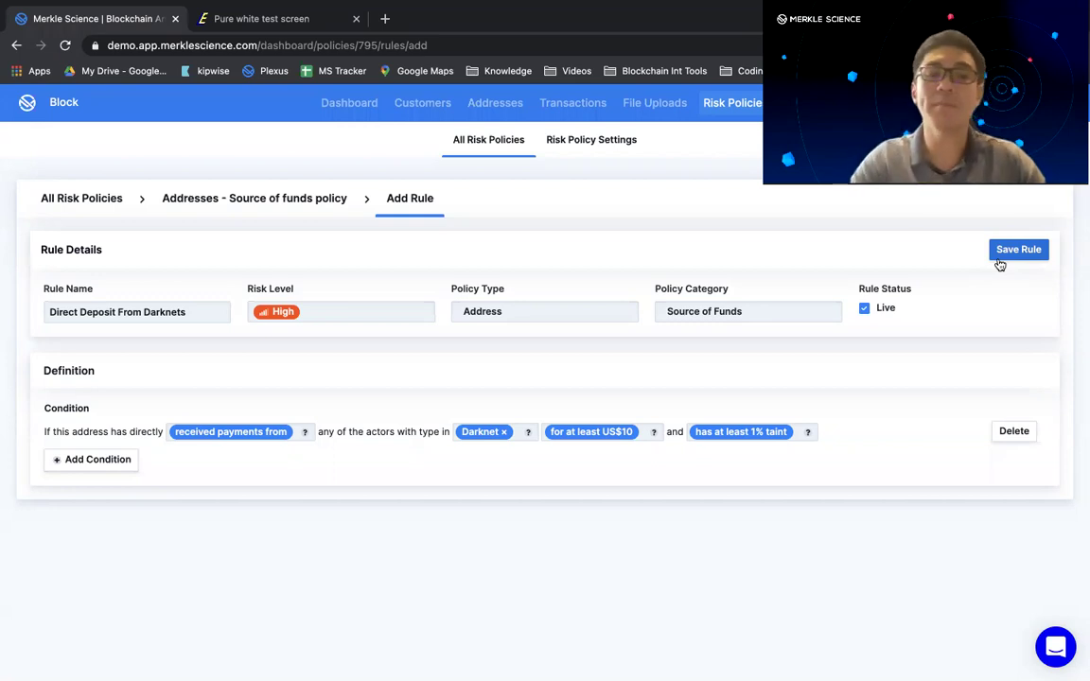
Add a second condition using the indirect payments by actor type template
{"action": "left_click", "coordinate": [92, 459]}
{"action": "scroll", "coordinate": [247, 491], "scroll_direction": "down", "scroll_amount": 5}
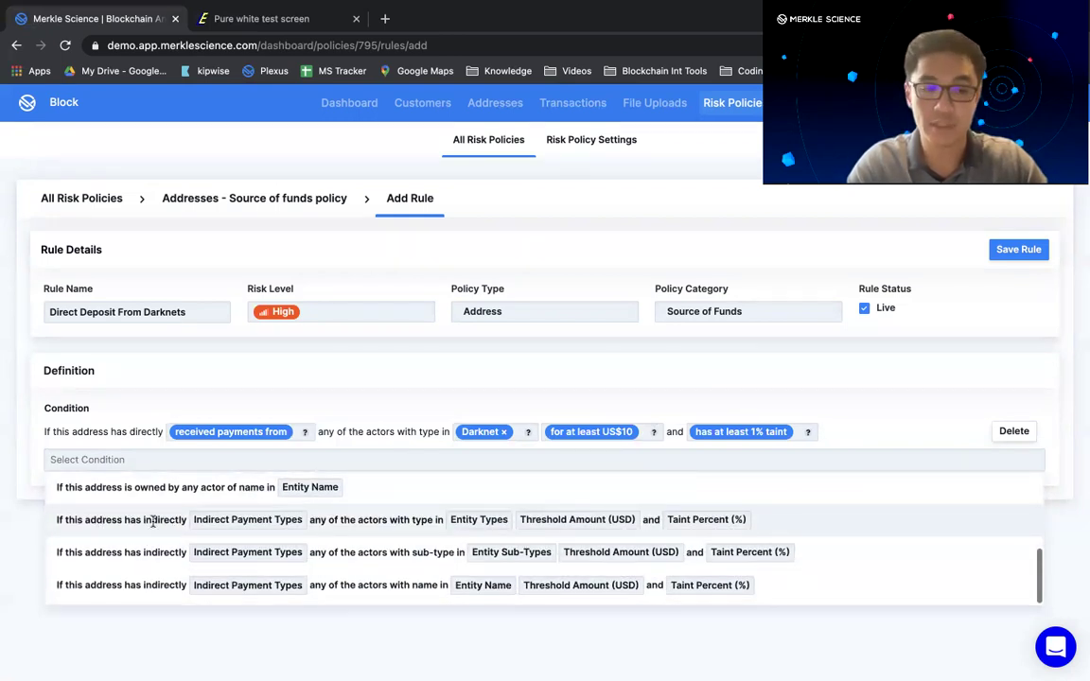
{"action": "scroll", "coordinate": [152, 521], "scroll_direction": "up", "scroll_amount": 5}
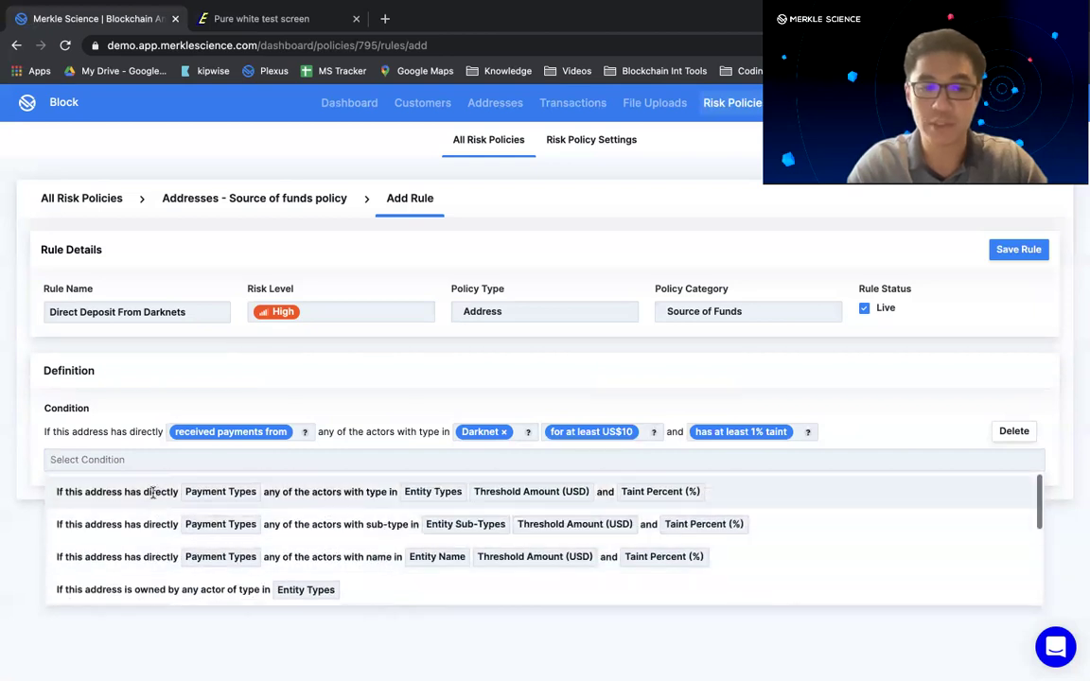
{"action": "scroll", "coordinate": [180, 496], "scroll_direction": "down", "scroll_amount": 5}
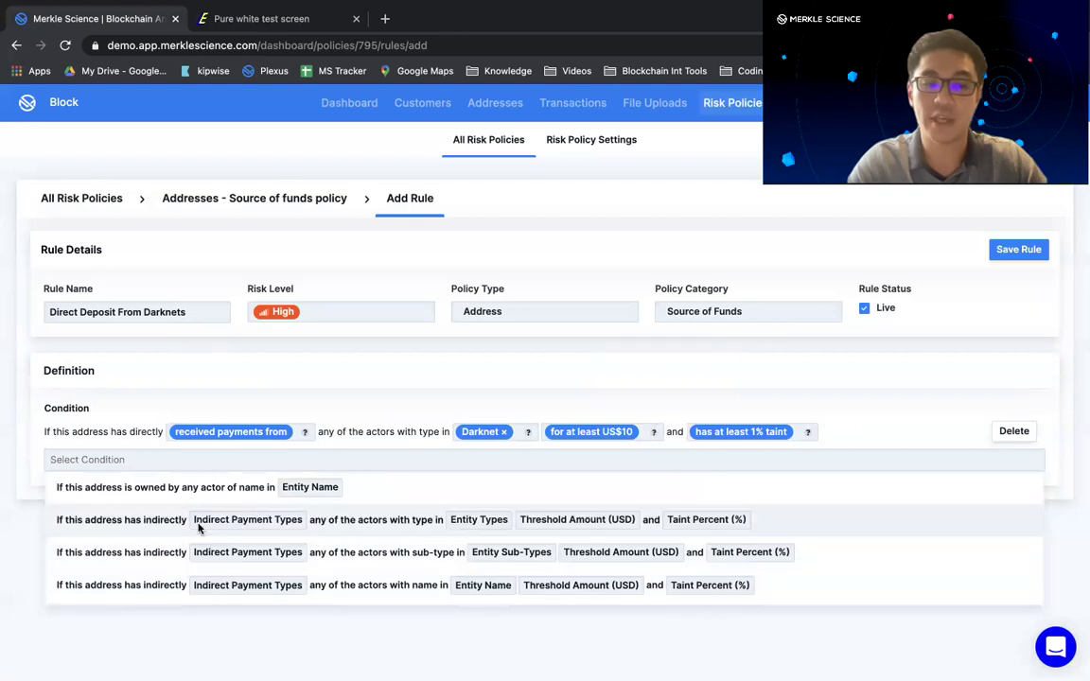
{"action": "left_click", "coordinate": [196, 521]}
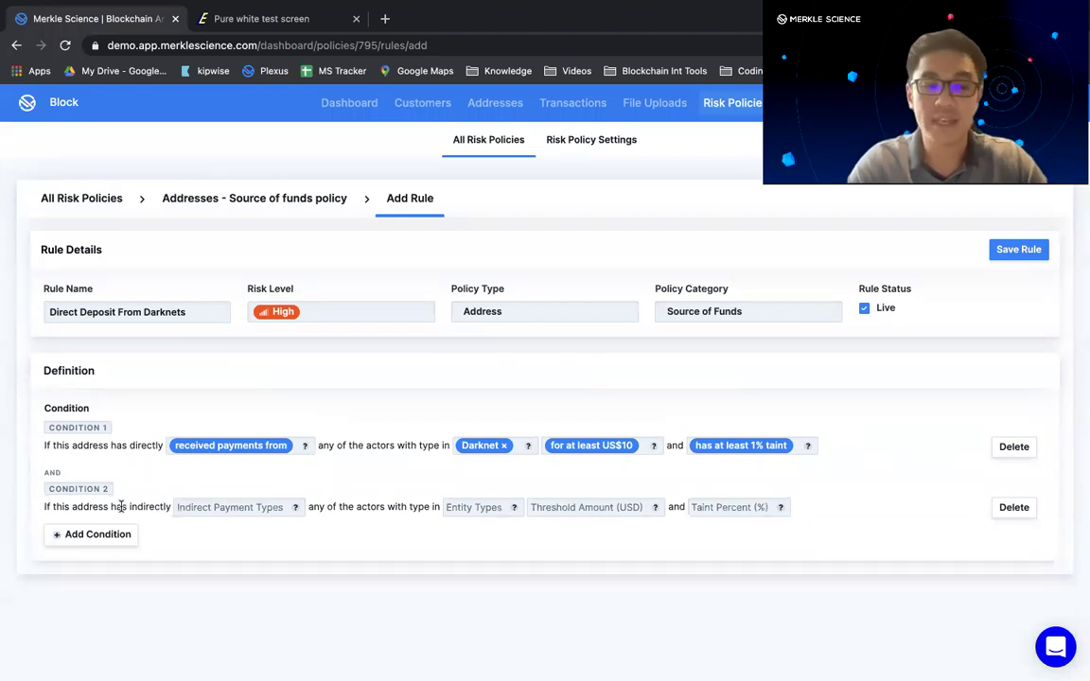
Set it to indirectly received payments from Darknet with a US$10 minimum
{"action": "left_click", "coordinate": [222, 507]}
{"action": "left_click", "coordinate": [225, 530]}
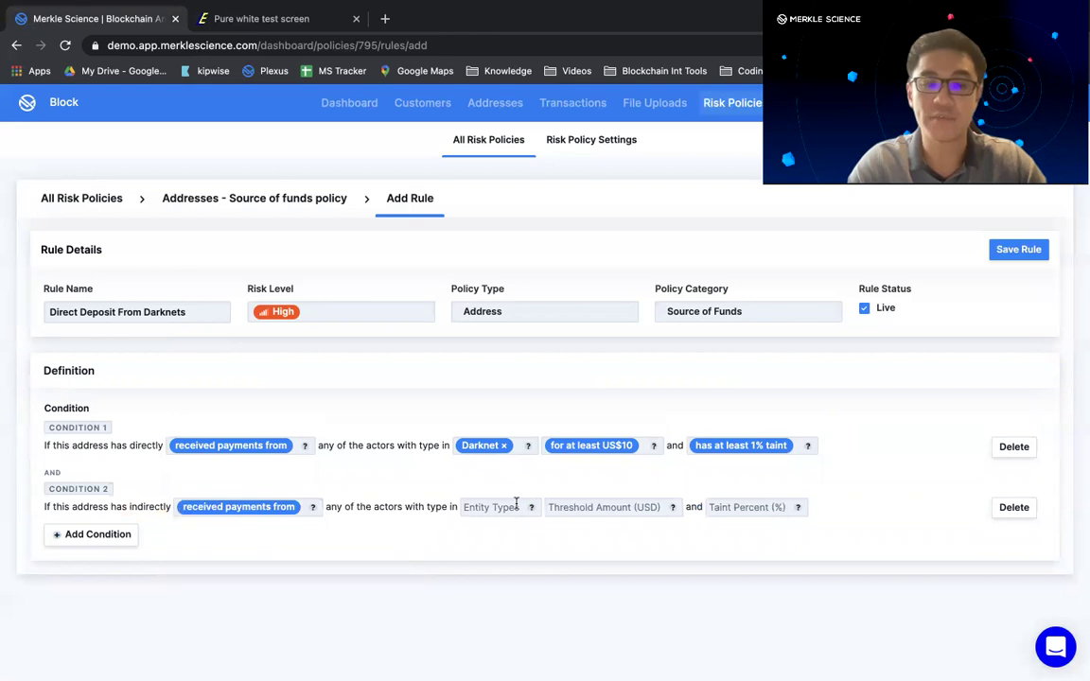
{"action": "left_click", "coordinate": [497, 508]}
{"action": "left_click", "coordinate": [489, 596]}
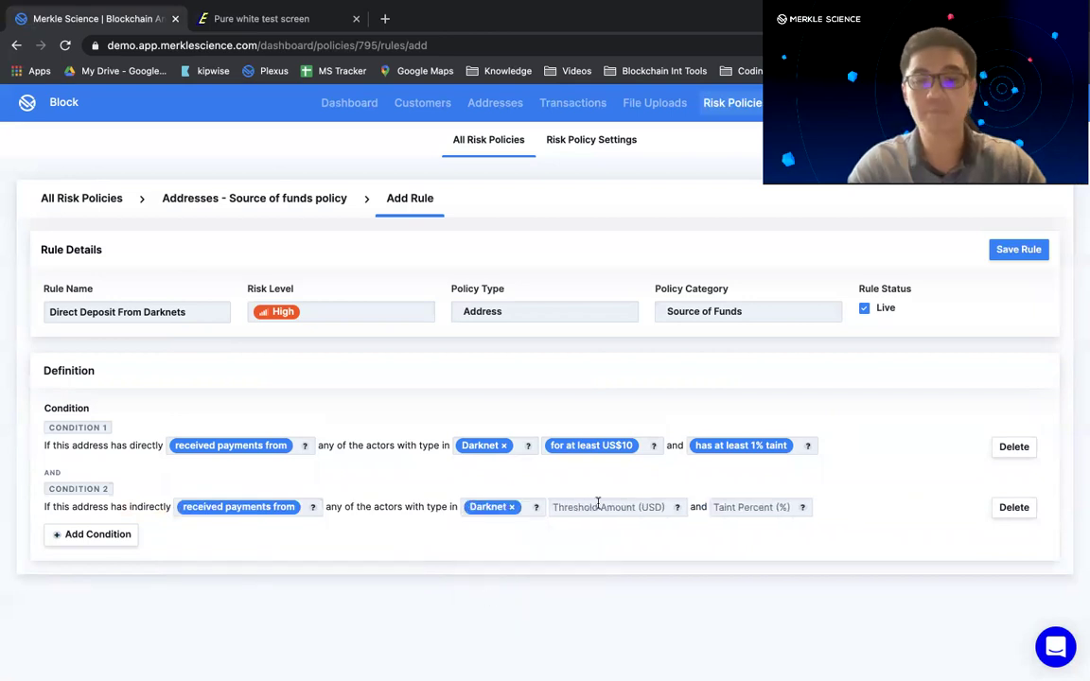
{"action": "left_click", "coordinate": [596, 505]}
{"action": "type", "text": "10"}
{"action": "key", "text": "Return"}
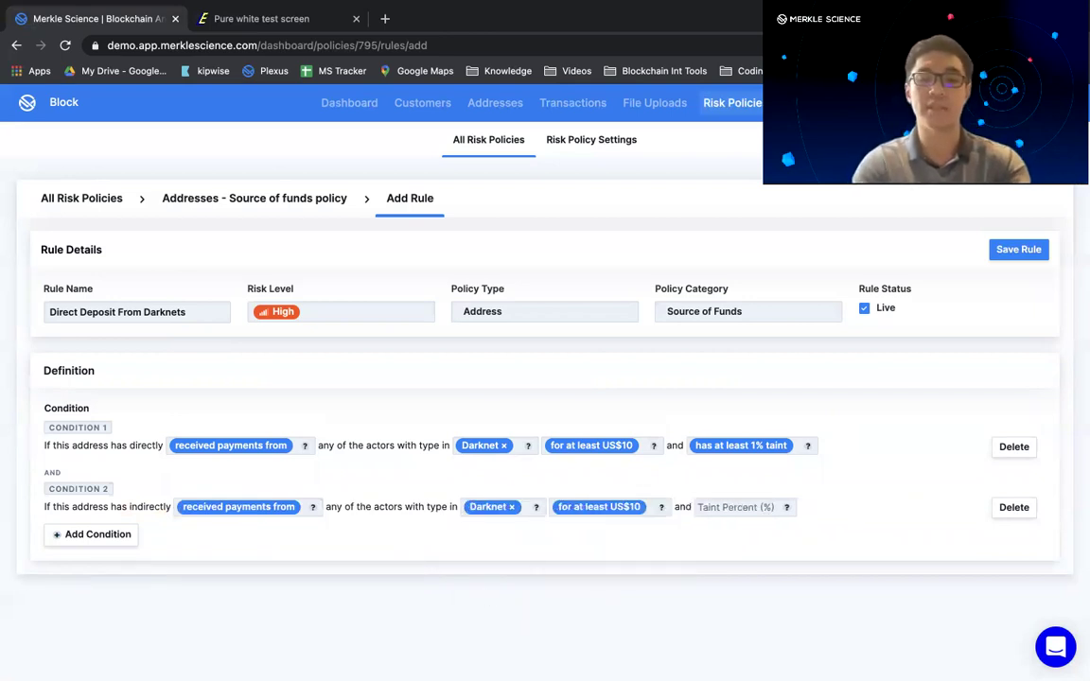
{"action": "left_click", "coordinate": [752, 507]}
Set the second condition's taint to at least 1%, then delete that condition
{"action": "left_click", "coordinate": [714, 531]}
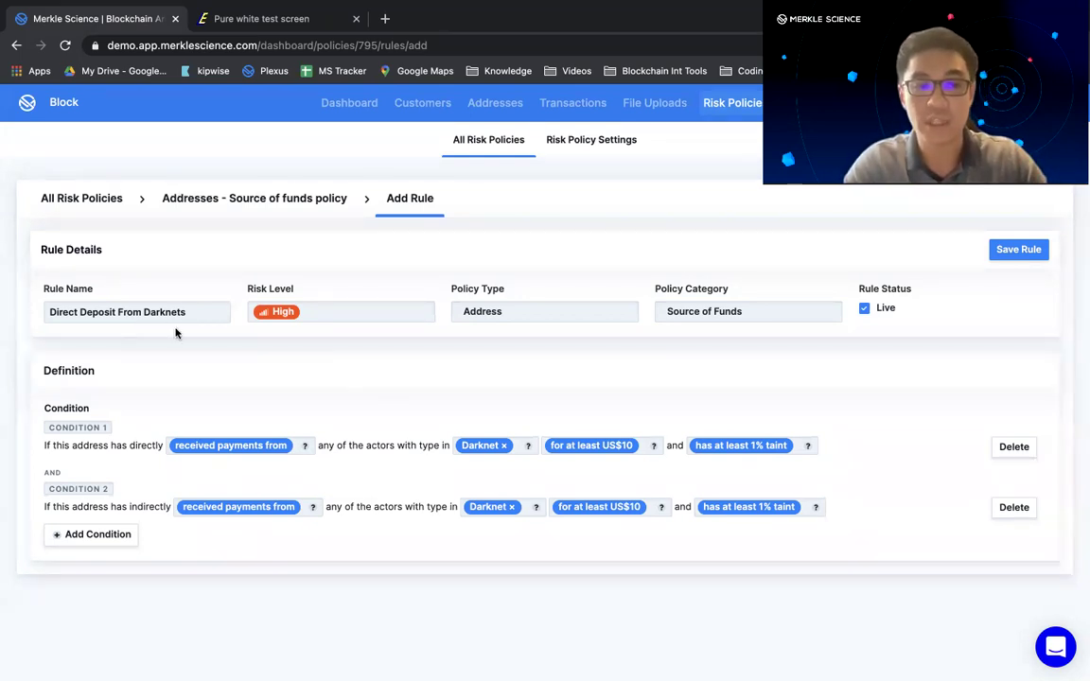
{"action": "left_click", "coordinate": [1012, 508]}
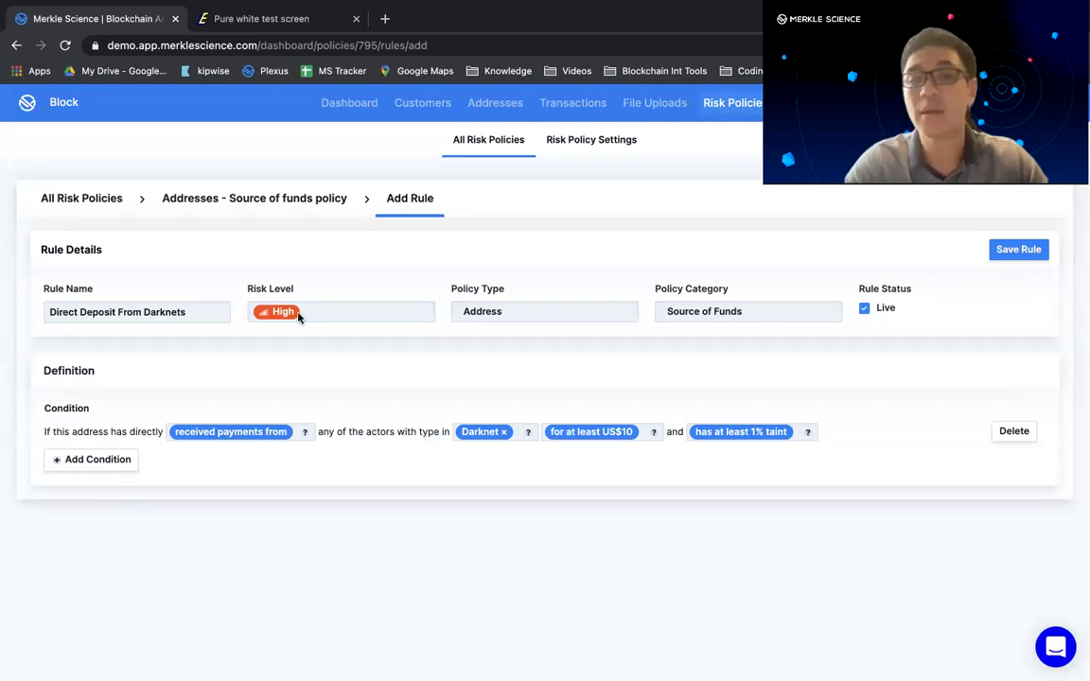
Replace the direct Darknet condition with the indirect payments by actor type condition
{"action": "left_click", "coordinate": [1003, 434]}
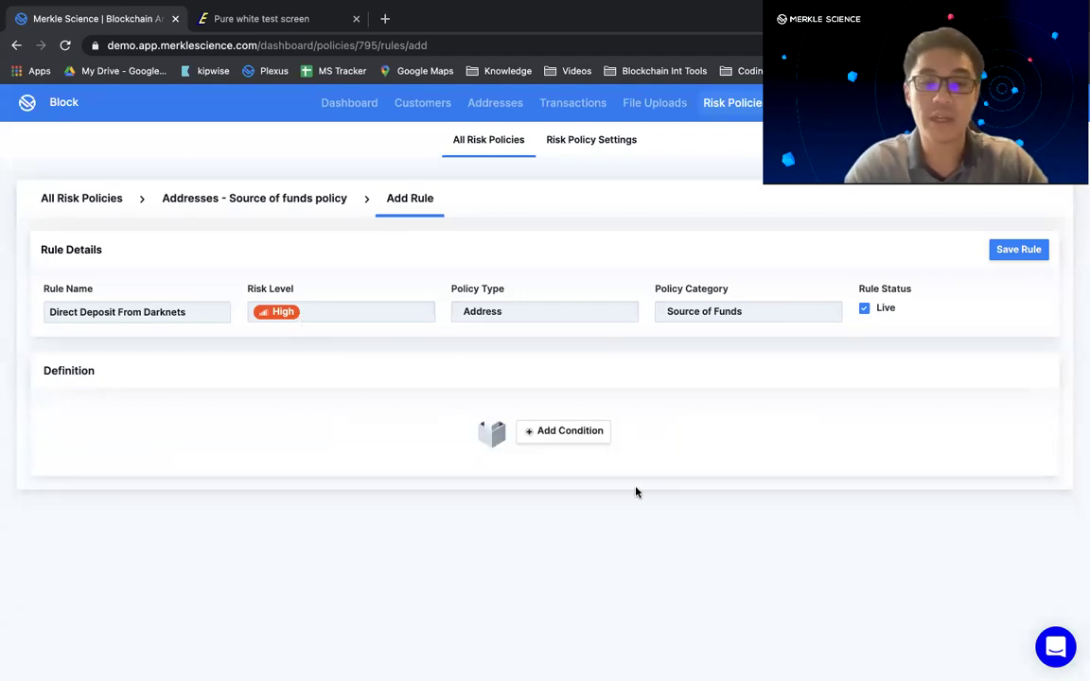
{"action": "left_click", "coordinate": [570, 431]}
{"action": "scroll", "coordinate": [433, 460], "scroll_direction": "down", "scroll_amount": 5}
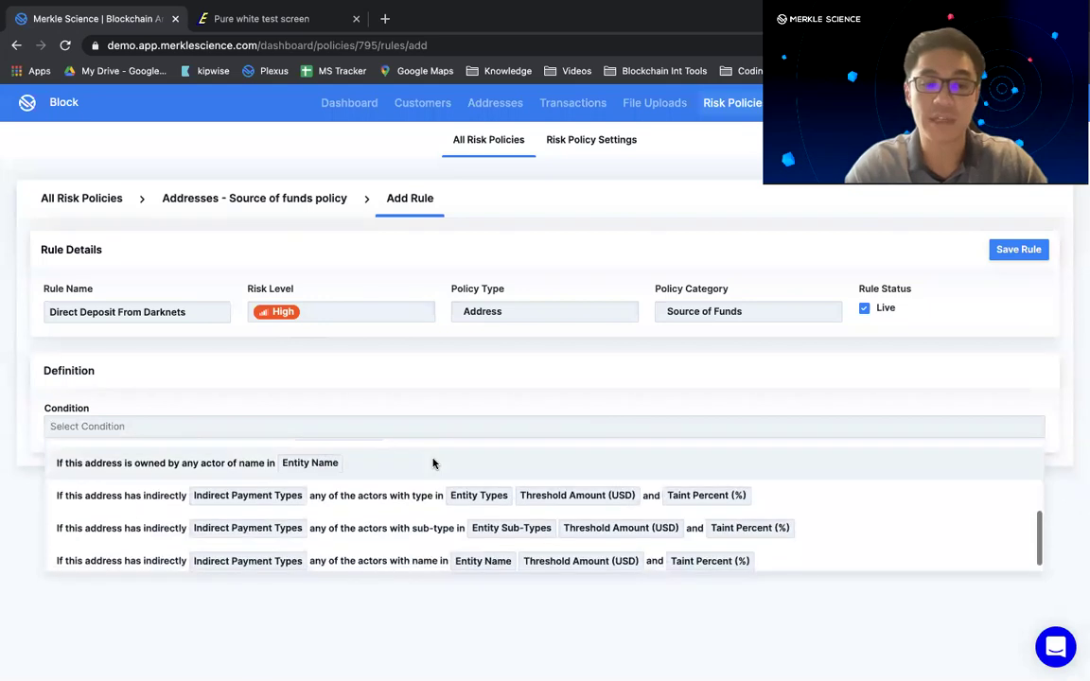
{"action": "left_click", "coordinate": [393, 507]}
Set it to received payments from Darknet, at least US$10, at least 1% taint
{"action": "left_click", "coordinate": [225, 431]}
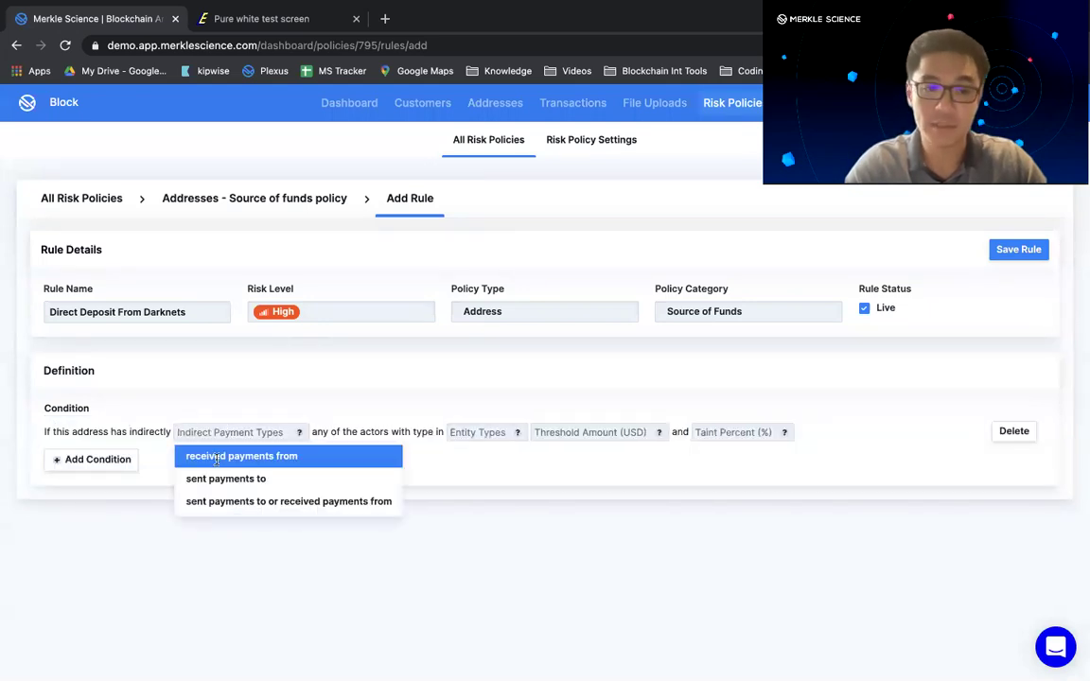
{"action": "left_click", "coordinate": [217, 460]}
{"action": "left_click", "coordinate": [477, 435]}
{"action": "left_click", "coordinate": [498, 523]}
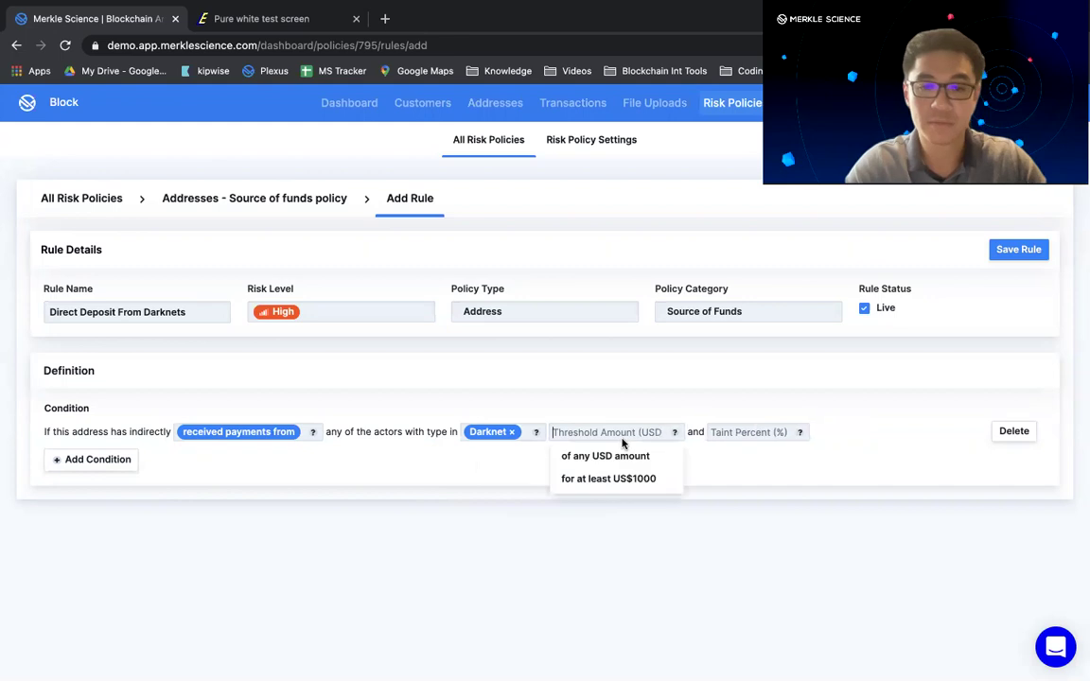
{"action": "type", "text": "10"}
{"action": "key", "text": "Return"}
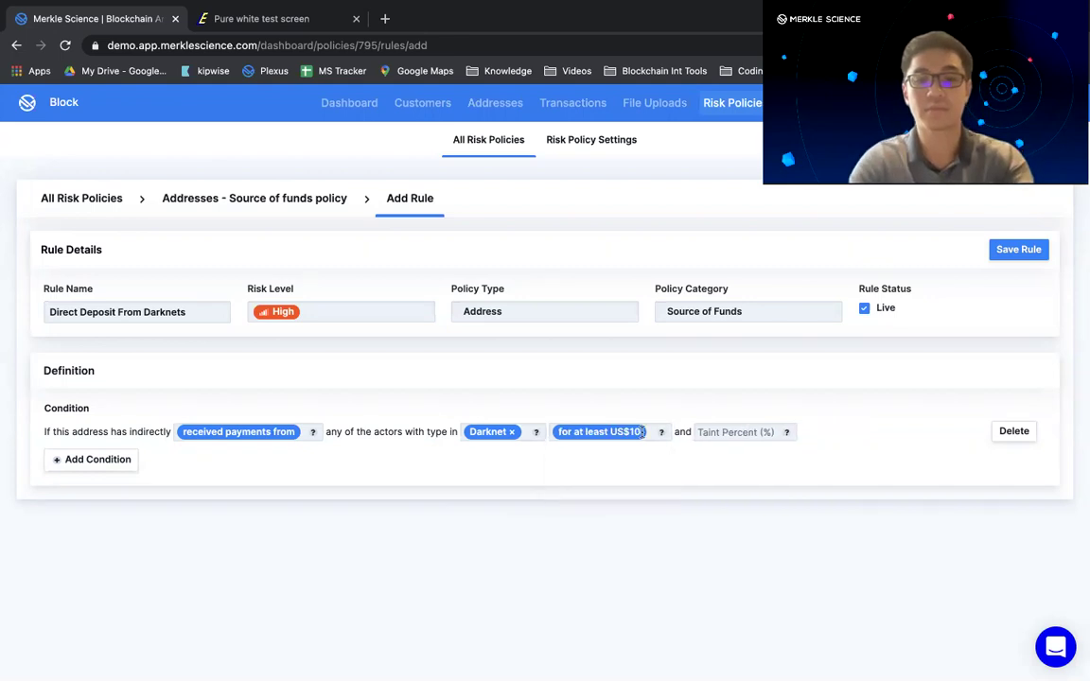
{"action": "left_click", "coordinate": [712, 432]}
{"action": "left_click", "coordinate": [738, 477]}
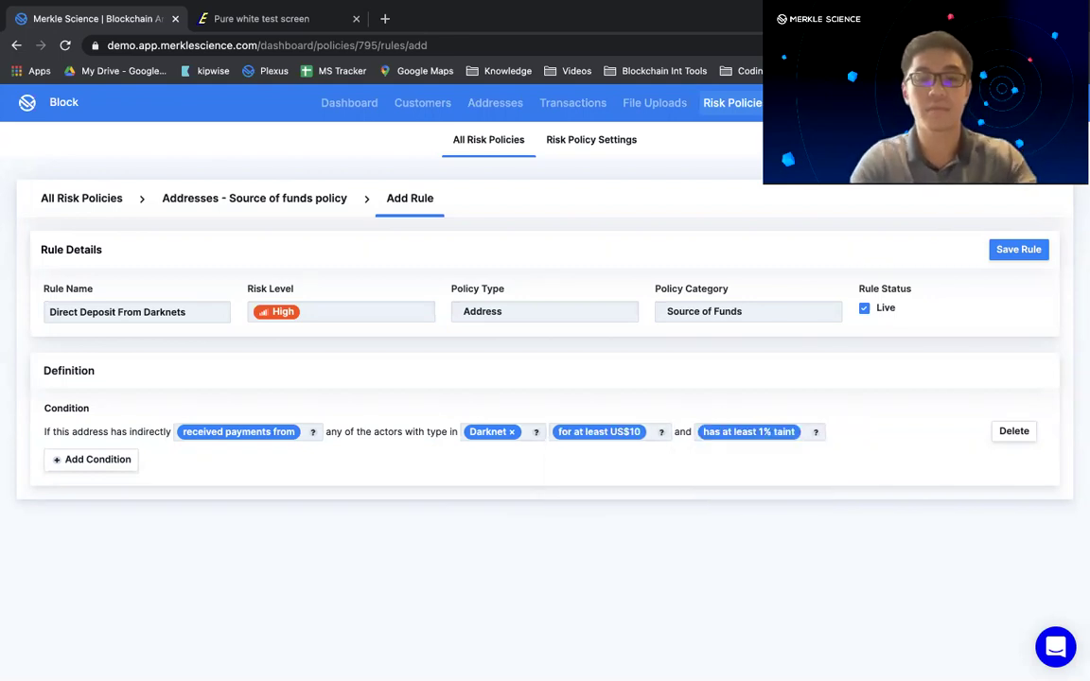
Rename the rule to 'Indirect Deposit From Darknets'
{"action": "left_click", "coordinate": [53, 314]}
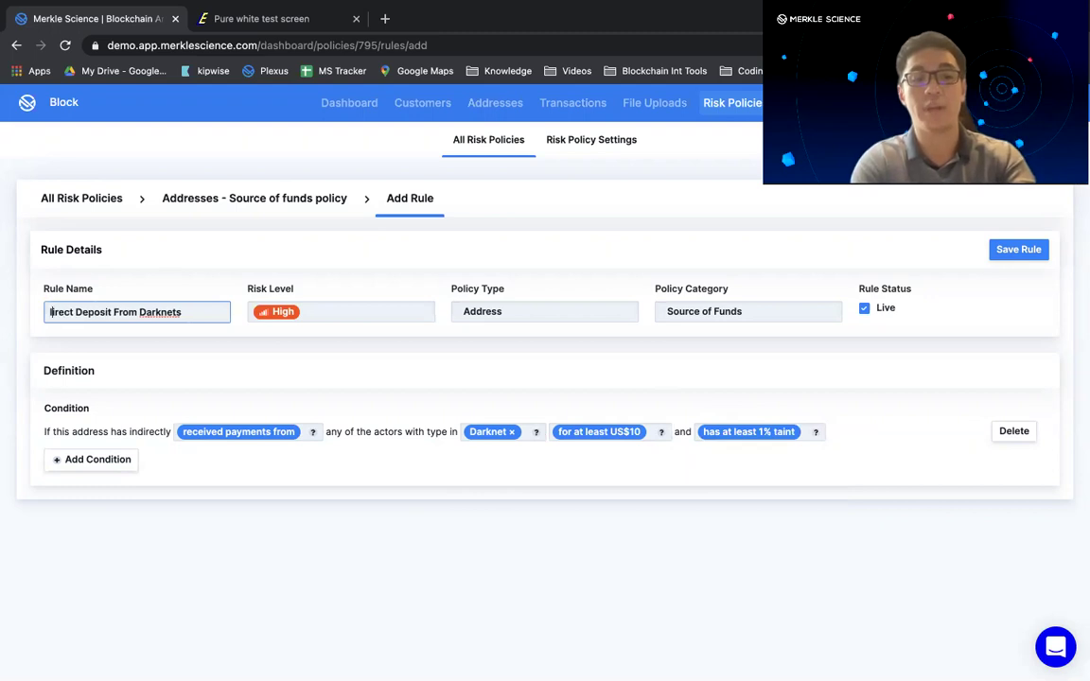
{"action": "key", "text": "BackSpace"}
{"action": "type", "text": "In"}
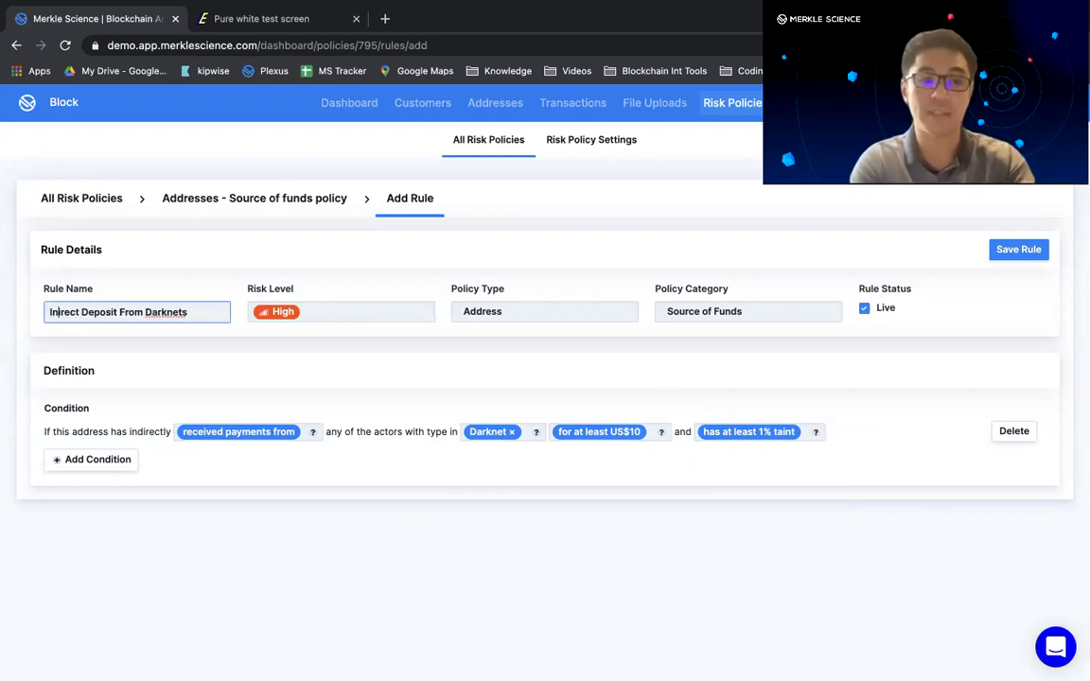
{"action": "type", "text": "di"}
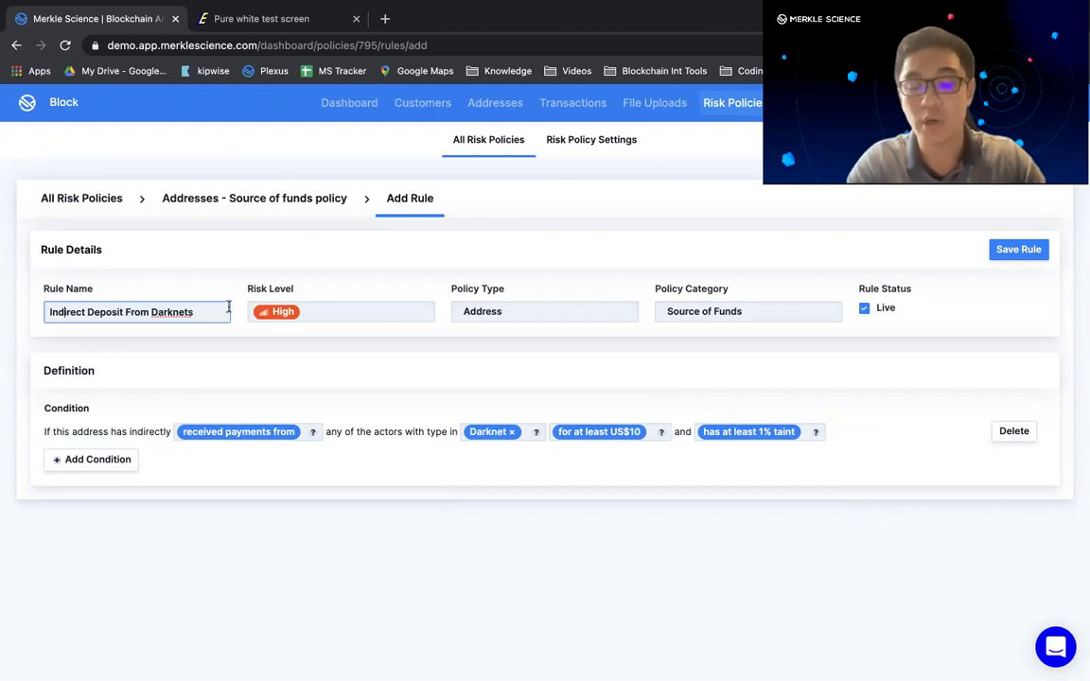
Set the rule's risk level to Medium and go to the Addresses list
{"action": "left_click", "coordinate": [297, 310]}
{"action": "left_click", "coordinate": [294, 380]}
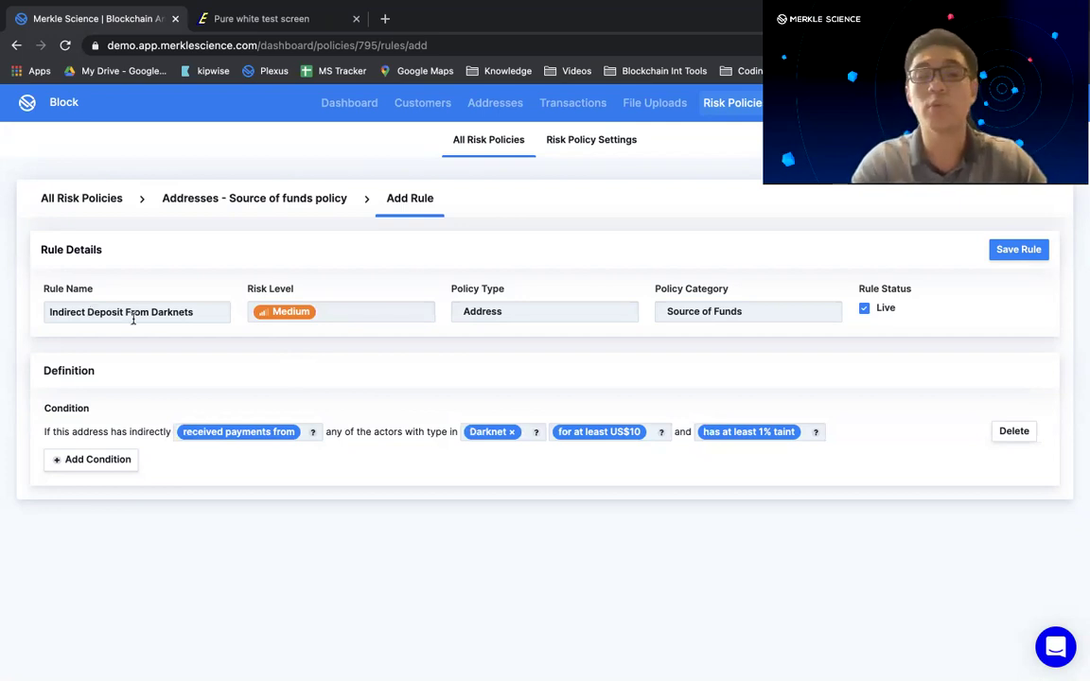
{"action": "left_click", "coordinate": [53, 311]}
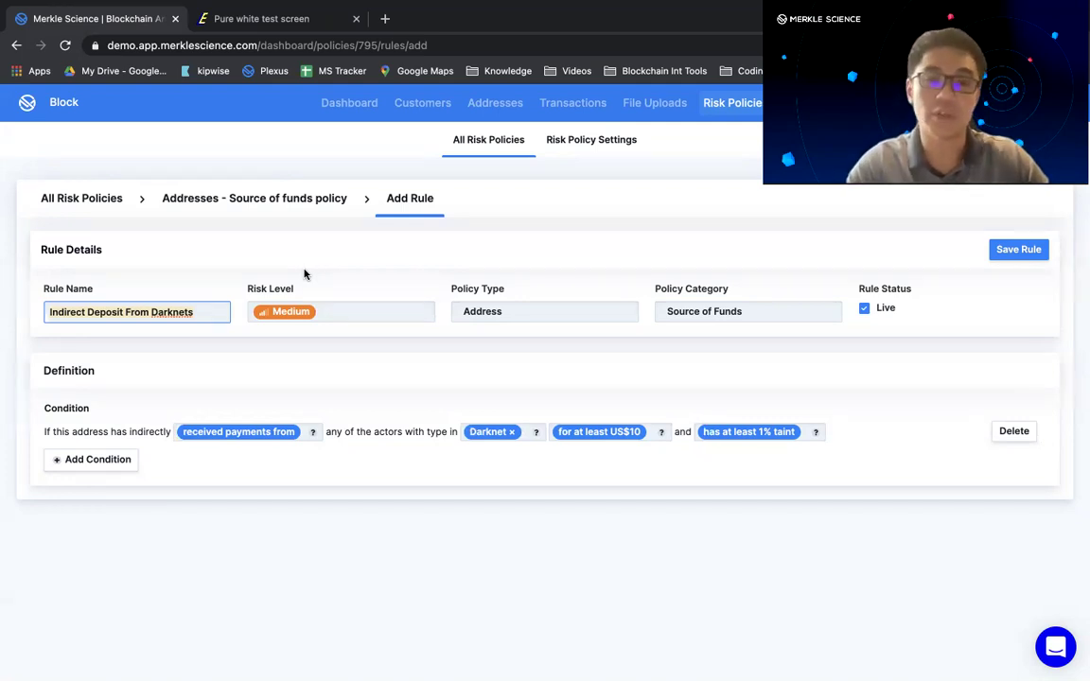
{"action": "left_click", "coordinate": [507, 111]}
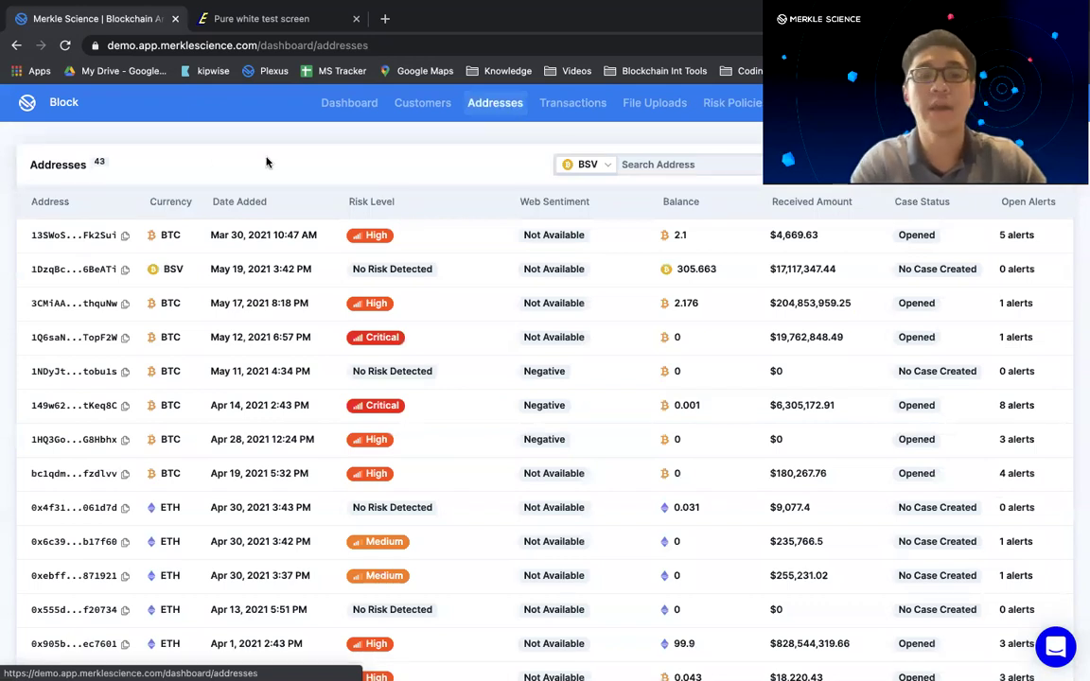
Open the first High-risk BTC address and view its Flow Analysis charts
{"action": "left_click", "coordinate": [53, 236]}
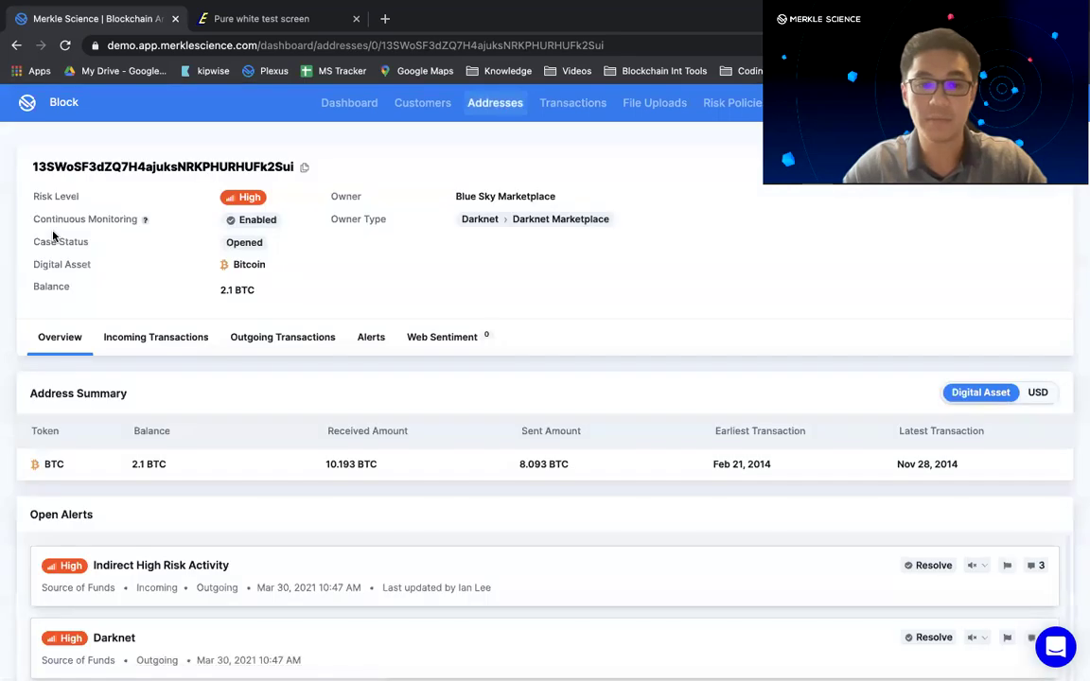
{"action": "scroll", "coordinate": [462, 278], "scroll_direction": "down", "scroll_amount": 5}
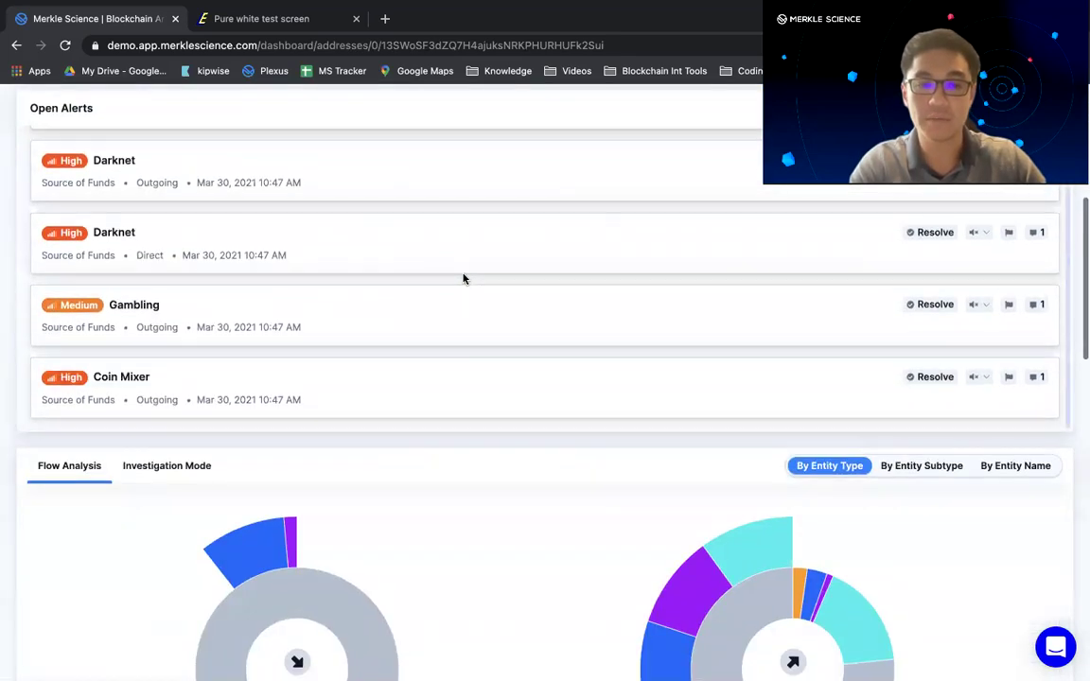
{"action": "scroll", "coordinate": [436, 445], "scroll_direction": "down", "scroll_amount": 3}
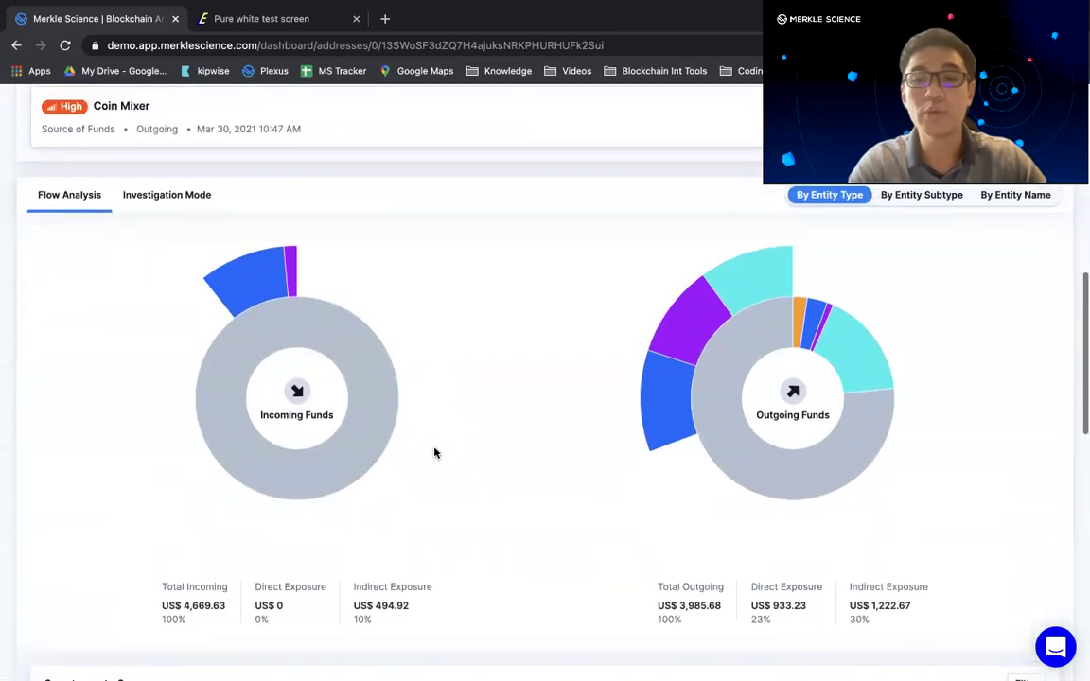
{"action": "mouse_move", "coordinate": [434, 453]}
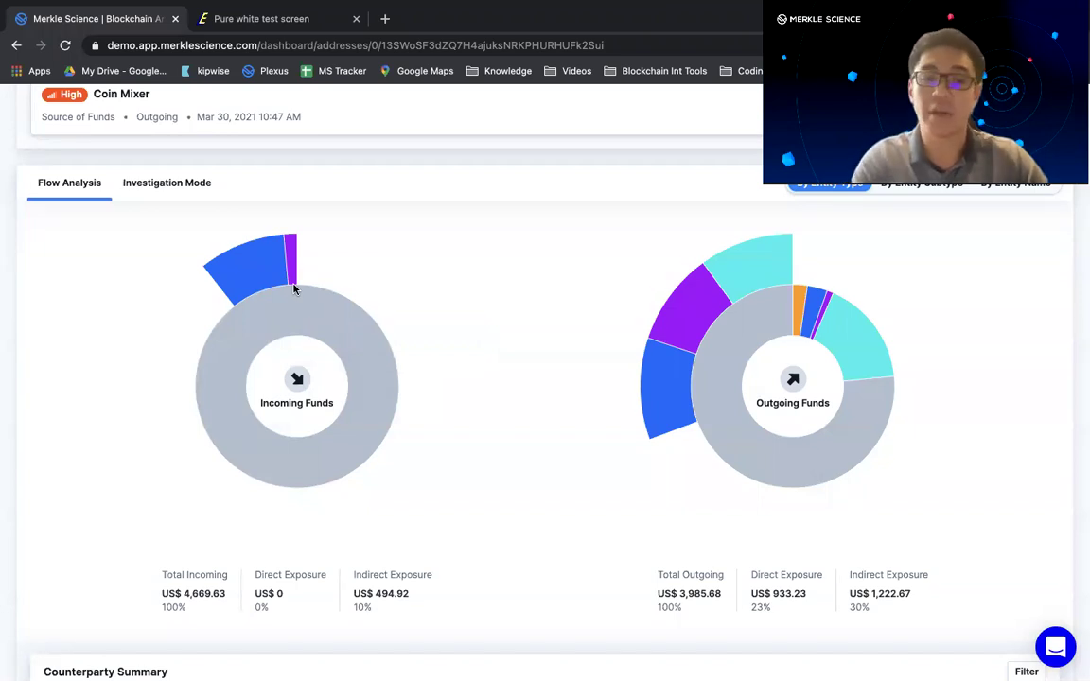
{"action": "scroll", "coordinate": [606, 338], "scroll_direction": "down", "scroll_amount": 5}
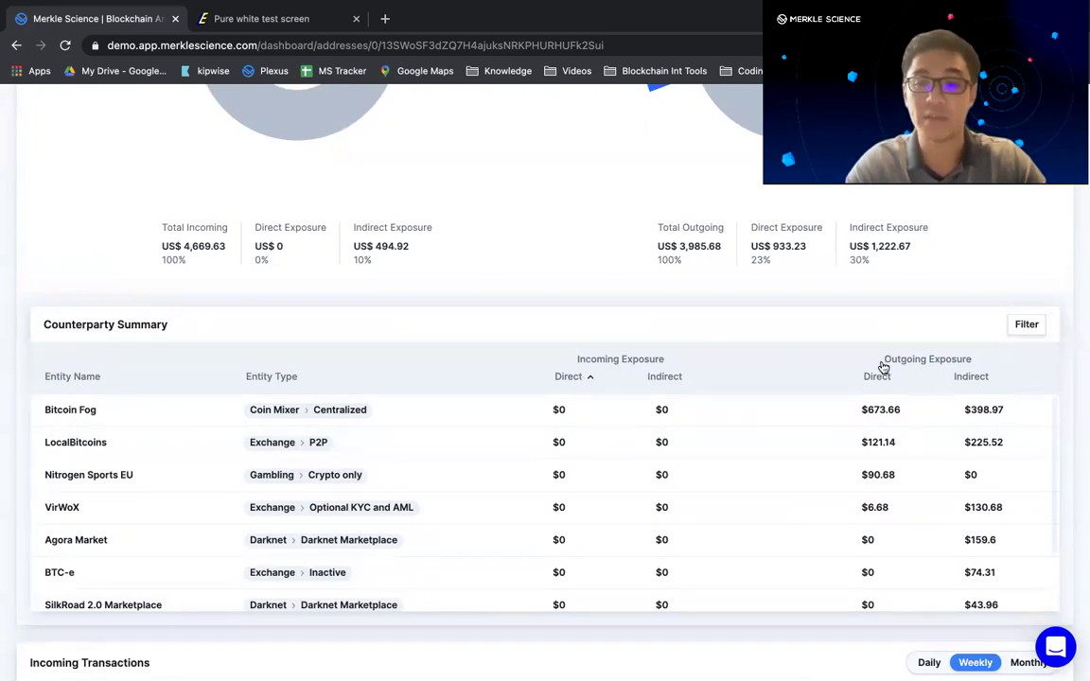
{"action": "scroll", "coordinate": [536, 347], "scroll_direction": "up", "scroll_amount": 4}
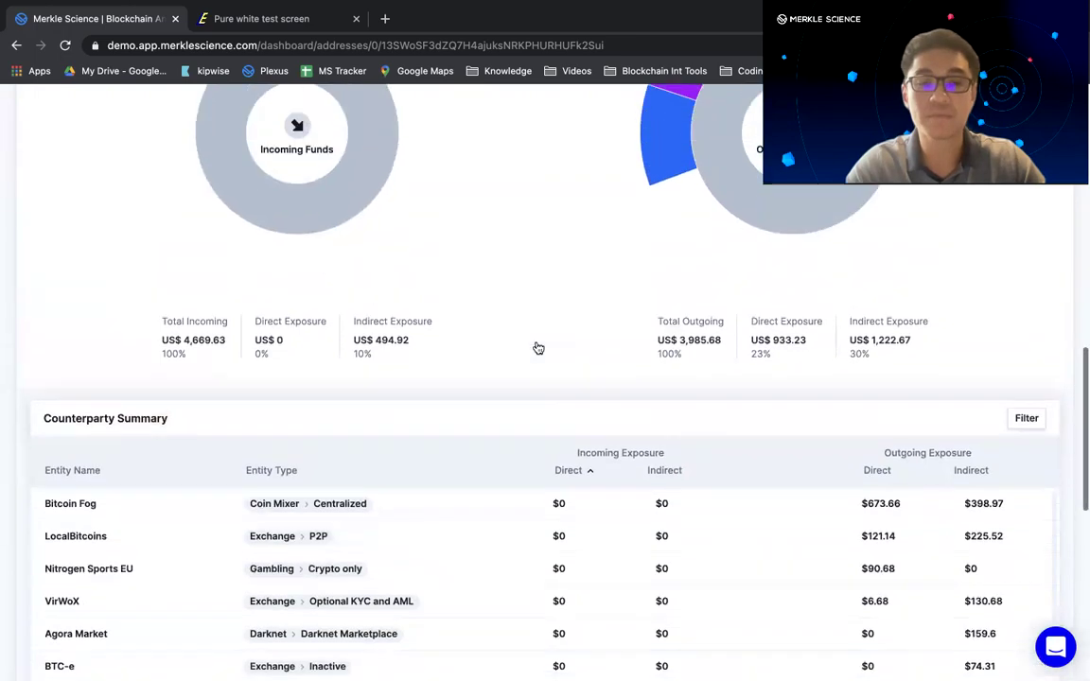
{"action": "scroll", "coordinate": [535, 347], "scroll_direction": "down", "scroll_amount": 1}
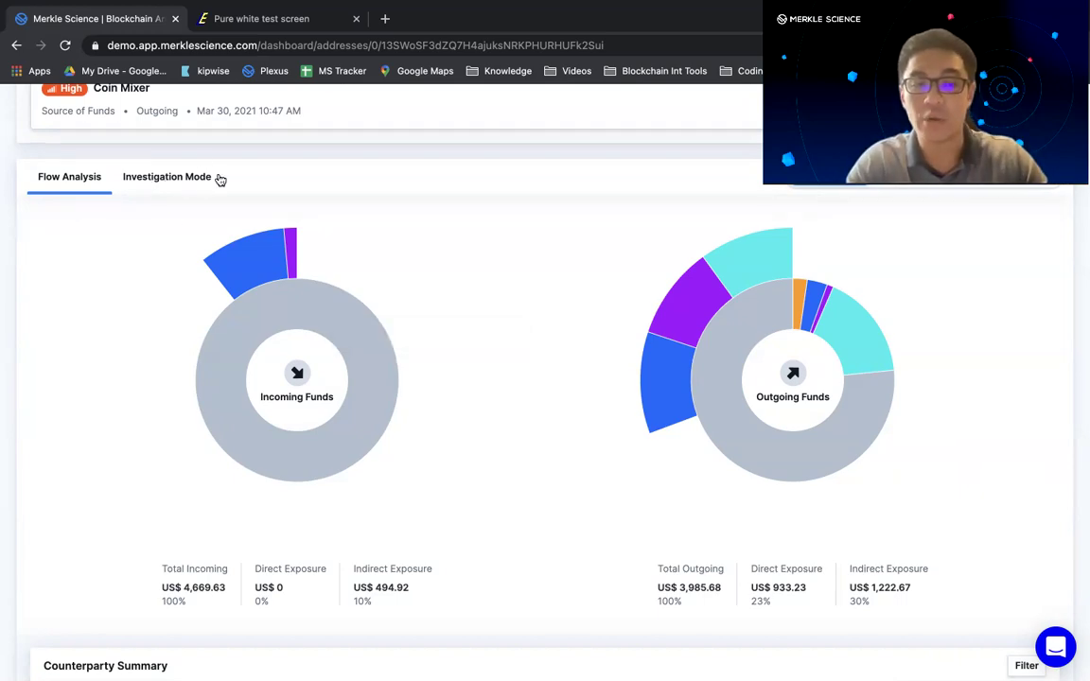
Show the address's Investigation Mode graph, zoomed out and rearranged around the Origin node
{"action": "left_click", "coordinate": [152, 178]}
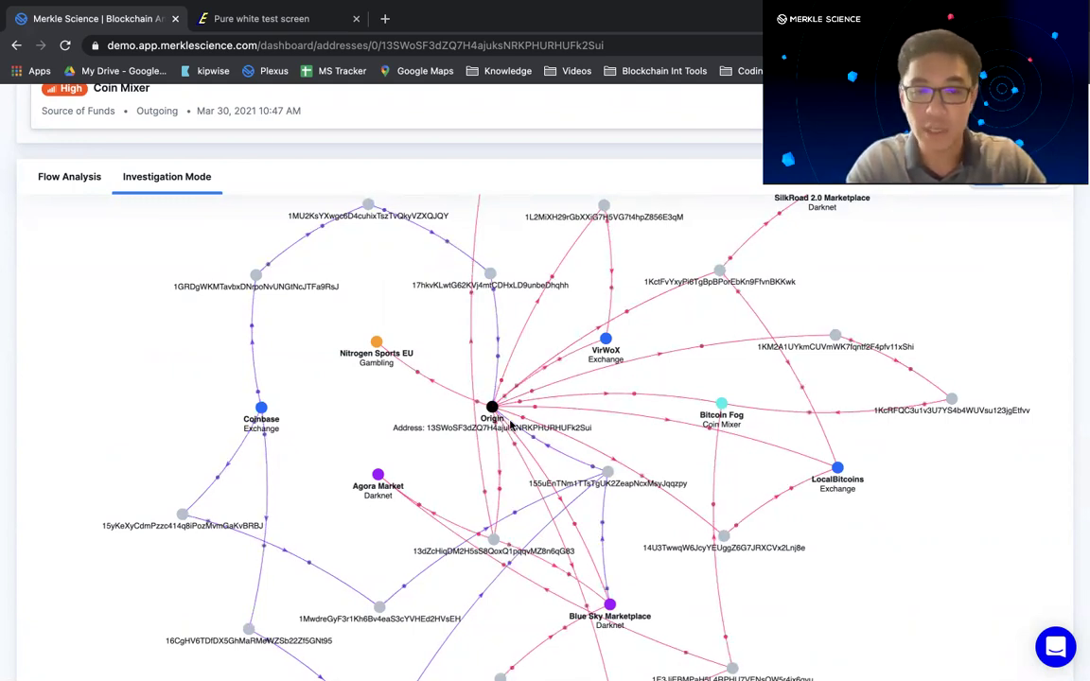
{"action": "scroll", "coordinate": [509, 426], "scroll_direction": "down", "scroll_amount": 2}
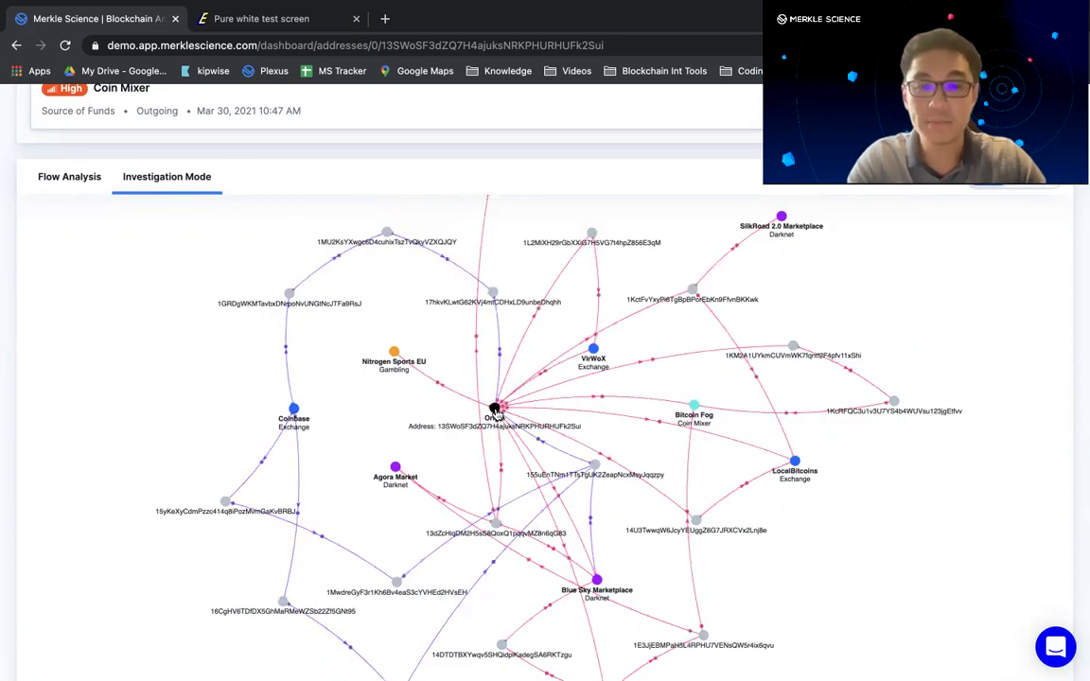
{"action": "left_click_drag", "start_coordinate": [495, 408], "coordinate": [449, 390]}
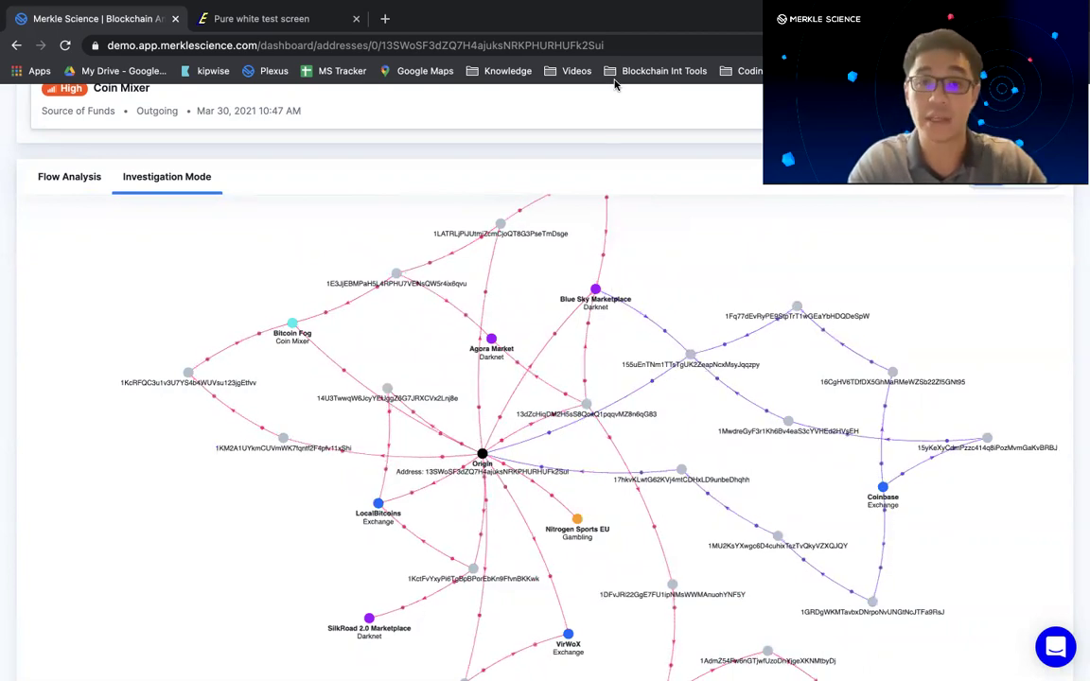
{"action": "mouse_move", "coordinate": [667, 25]}
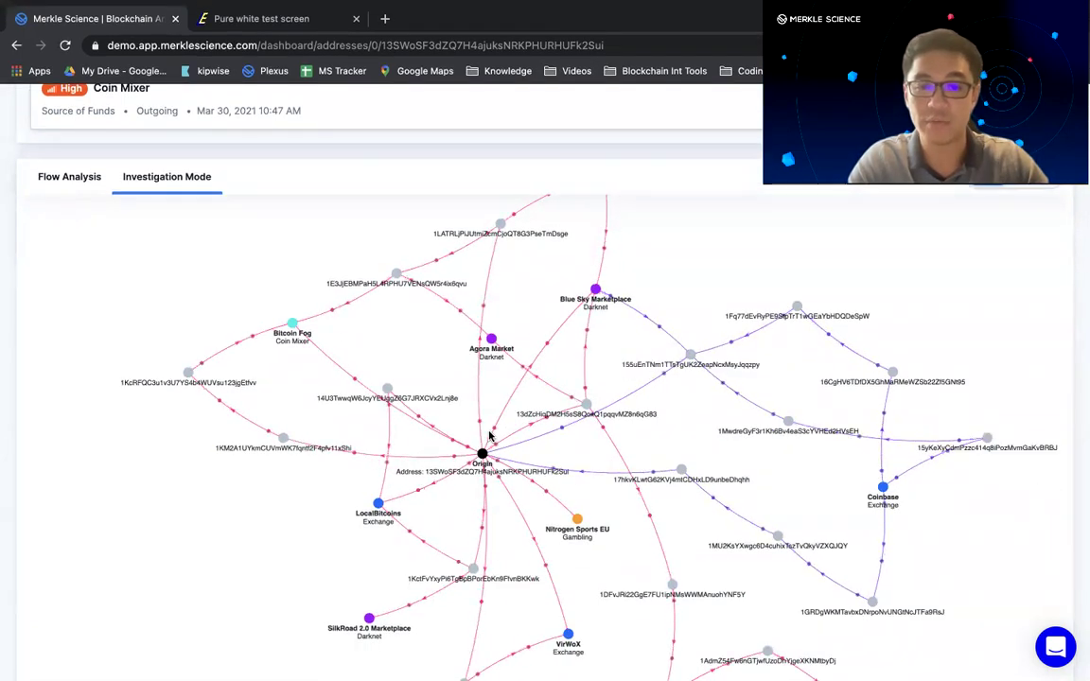
{"action": "left_click_drag", "start_coordinate": [454, 447], "coordinate": [470, 480]}
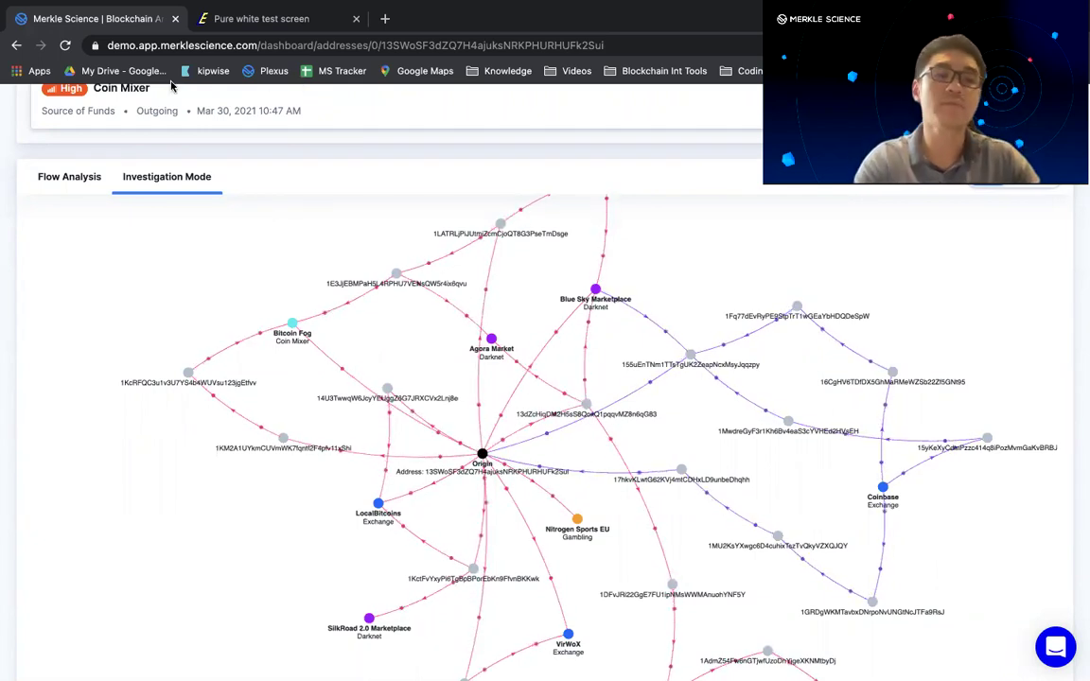
Return to Flow Analysis and view the top of the page with its 2.1 BTC balance and open alerts
{"action": "left_click", "coordinate": [85, 183]}
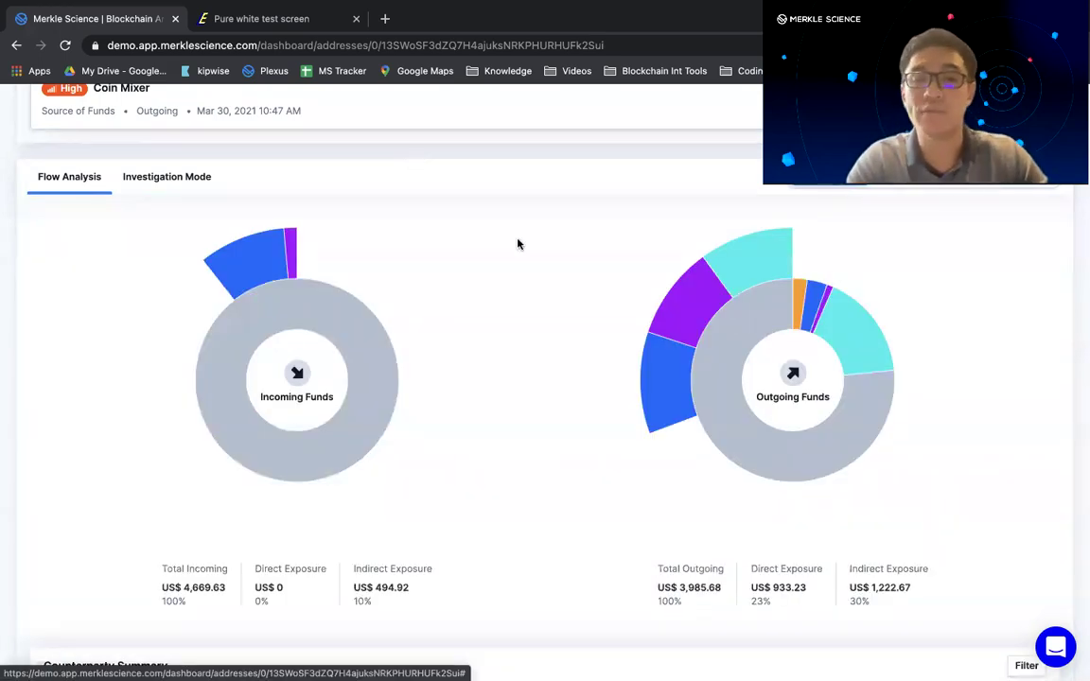
{"action": "scroll", "coordinate": [518, 244], "scroll_direction": "up", "scroll_amount": 5}
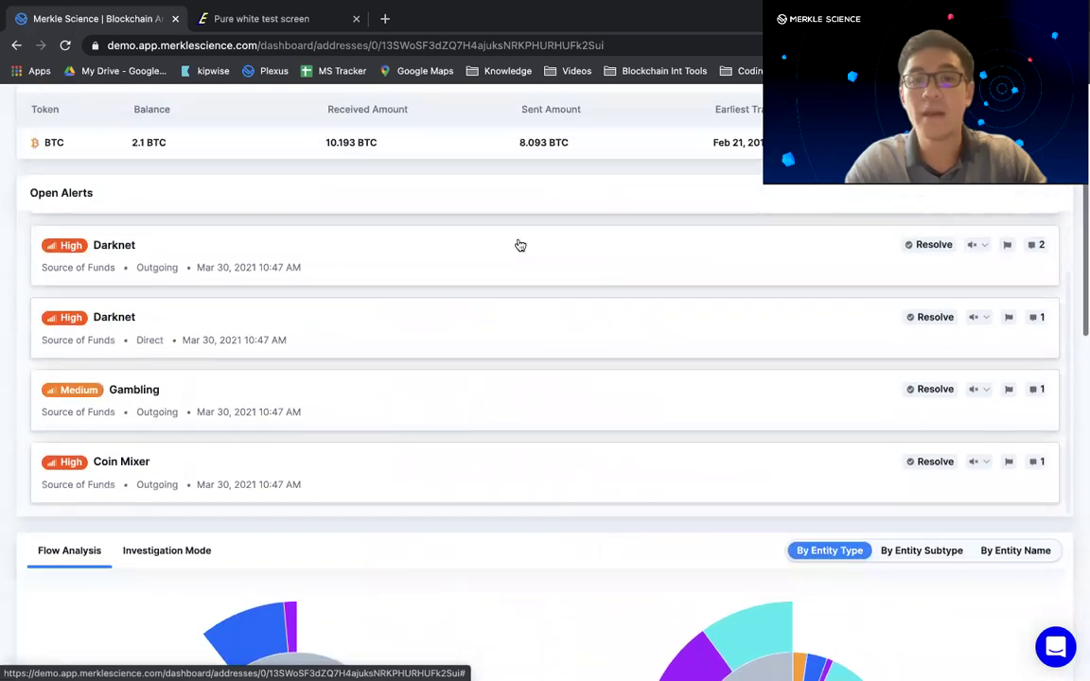
{"action": "scroll", "coordinate": [538, 184], "scroll_direction": "up", "scroll_amount": 4}
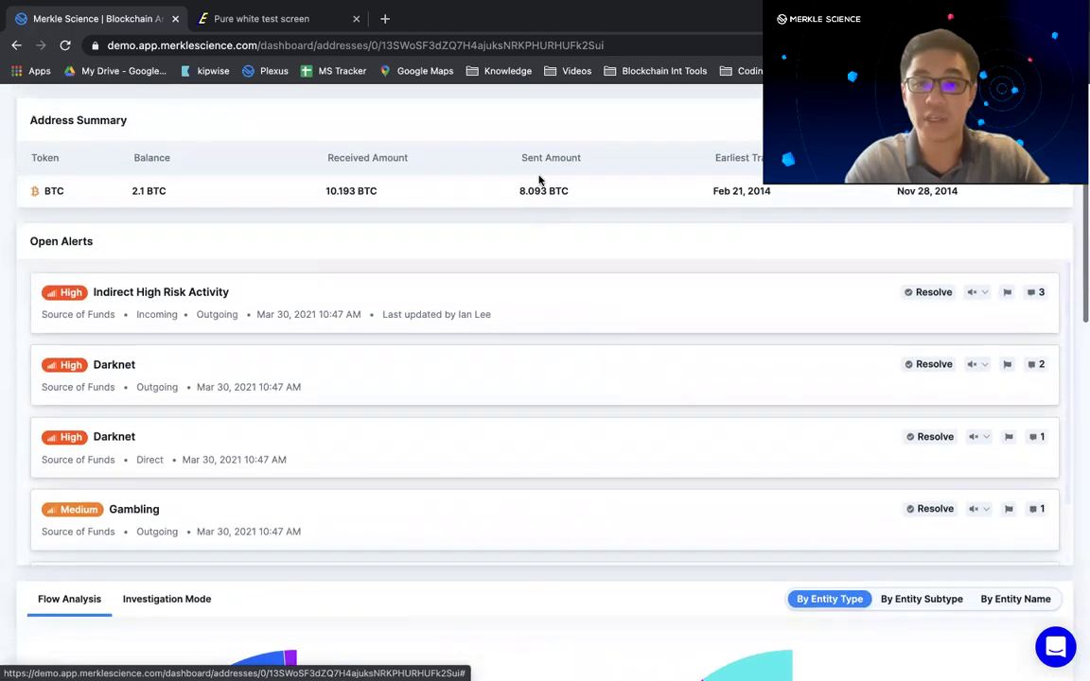